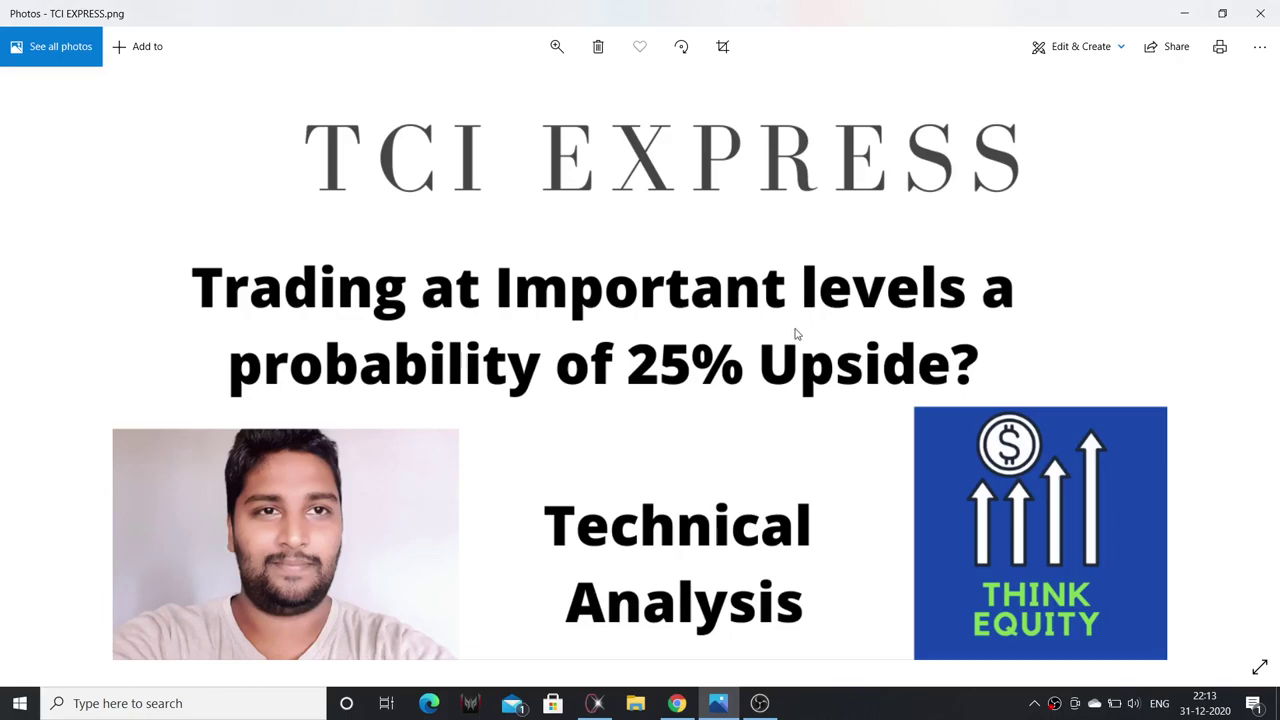
Bring the Think Equity YouTube channel page up in Chrome.
click(684, 706)
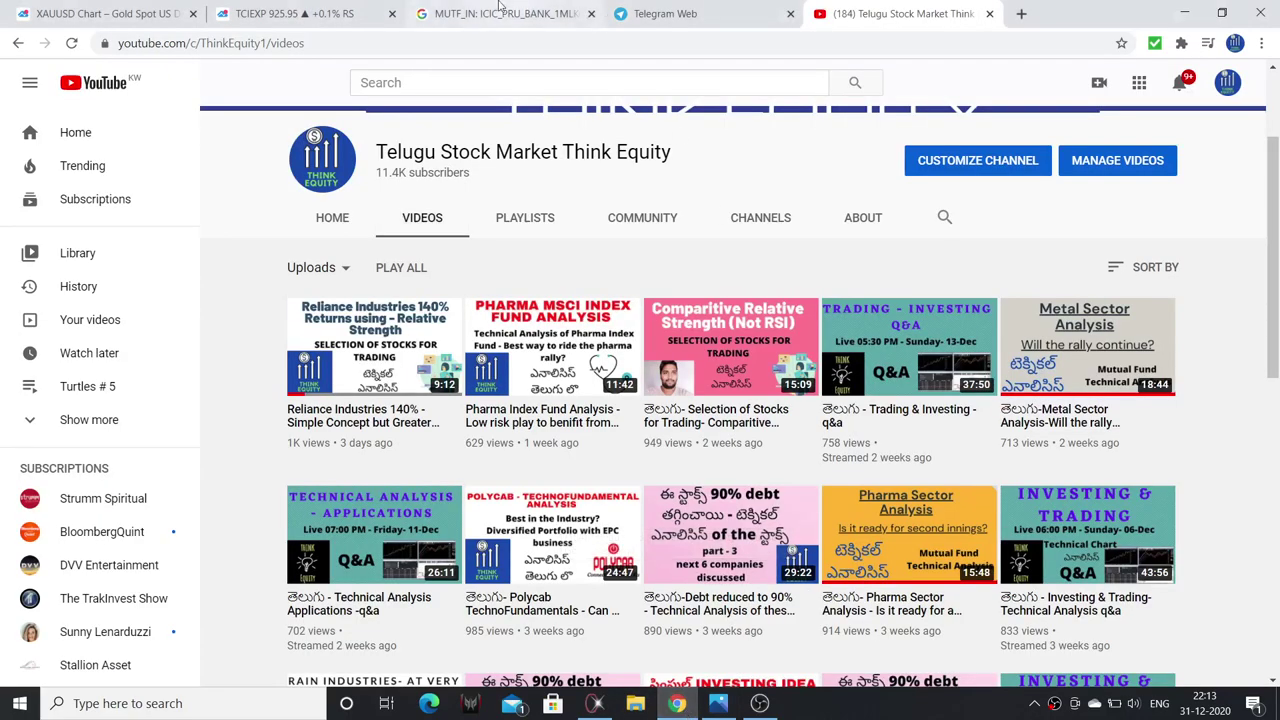
Browse the Think Equity channel's Videos list, then go back to the TCIEXP weekly chart tab.
click(258, 10)
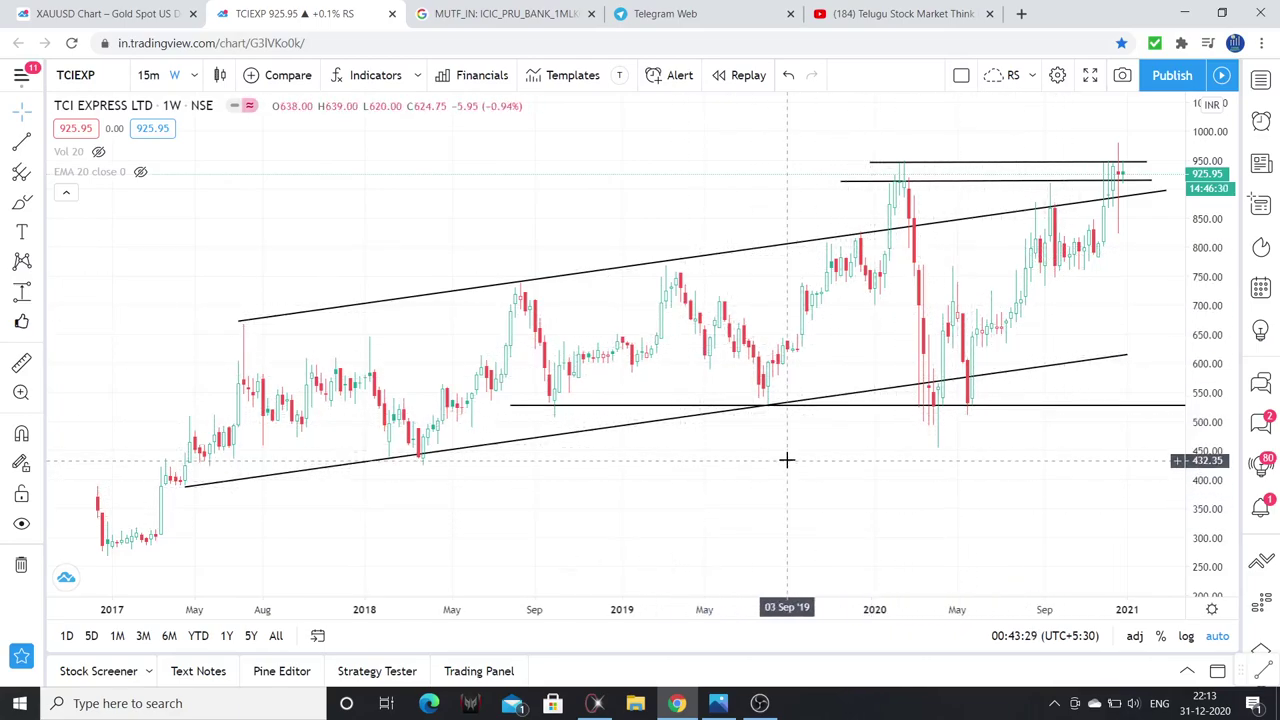
click(900, 14)
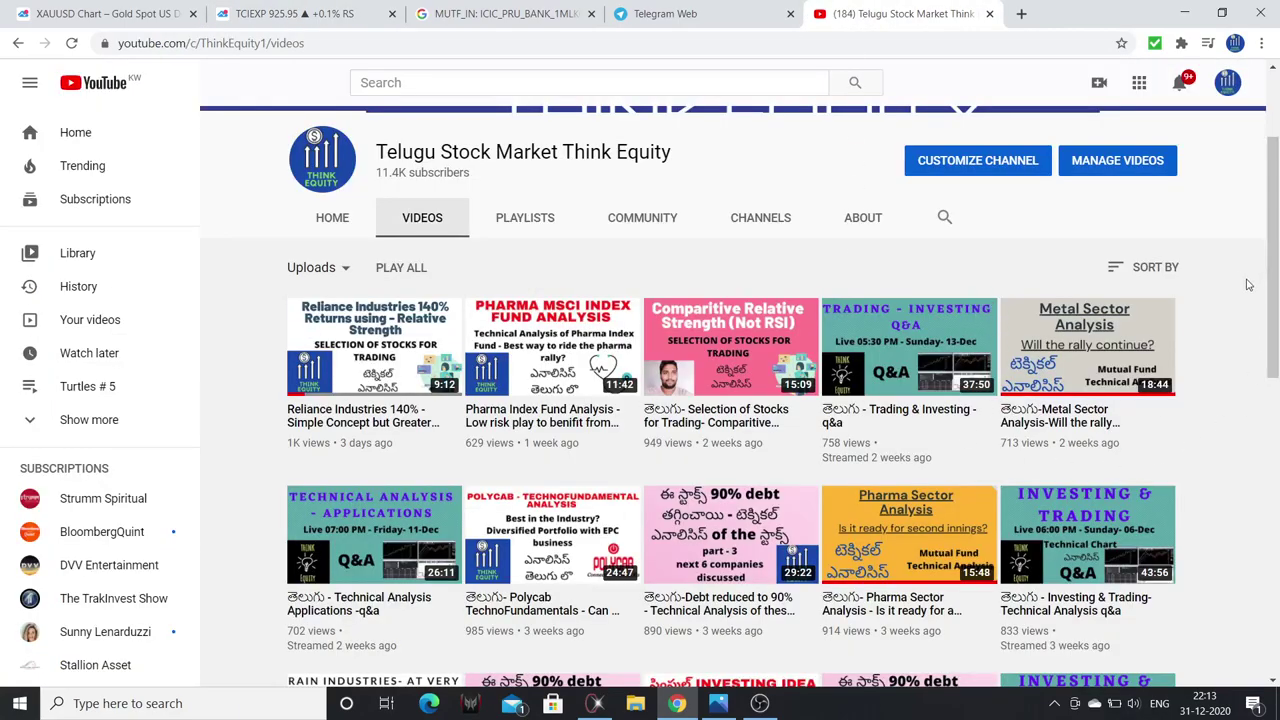
scroll(1248, 285, down, 5)
scroll(1248, 285, up, 5)
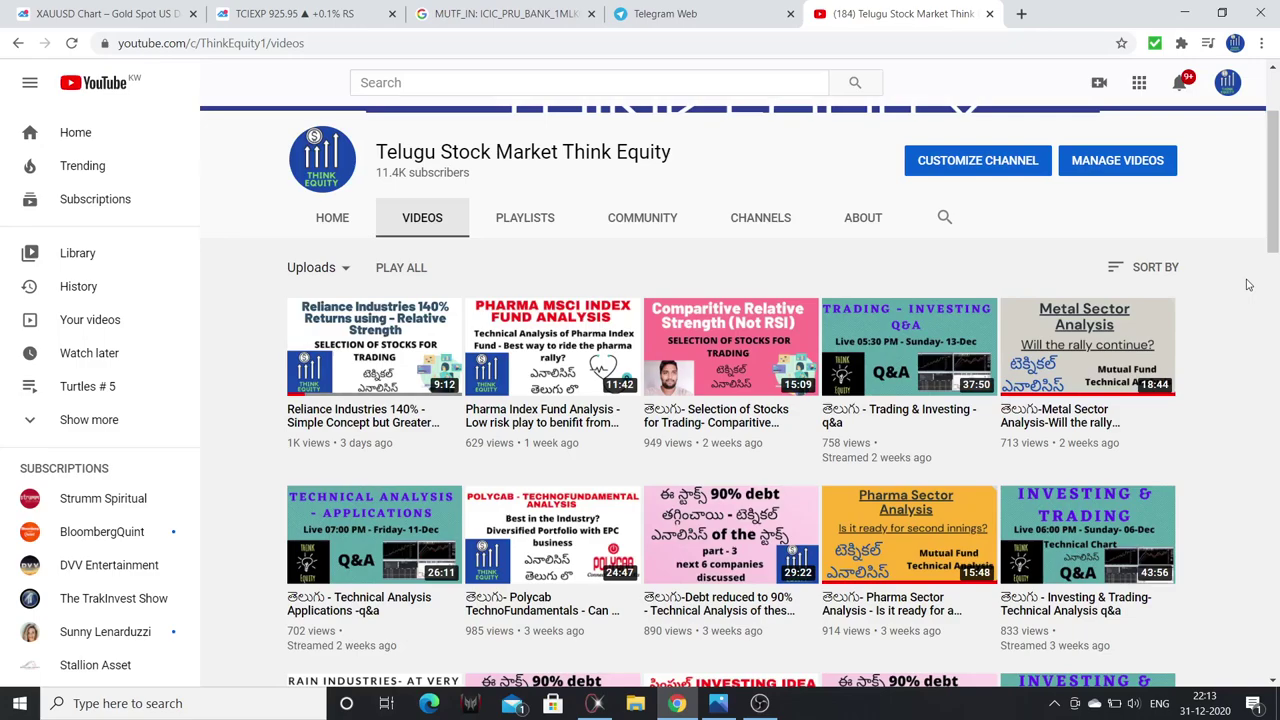
scroll(1248, 285, down, 4)
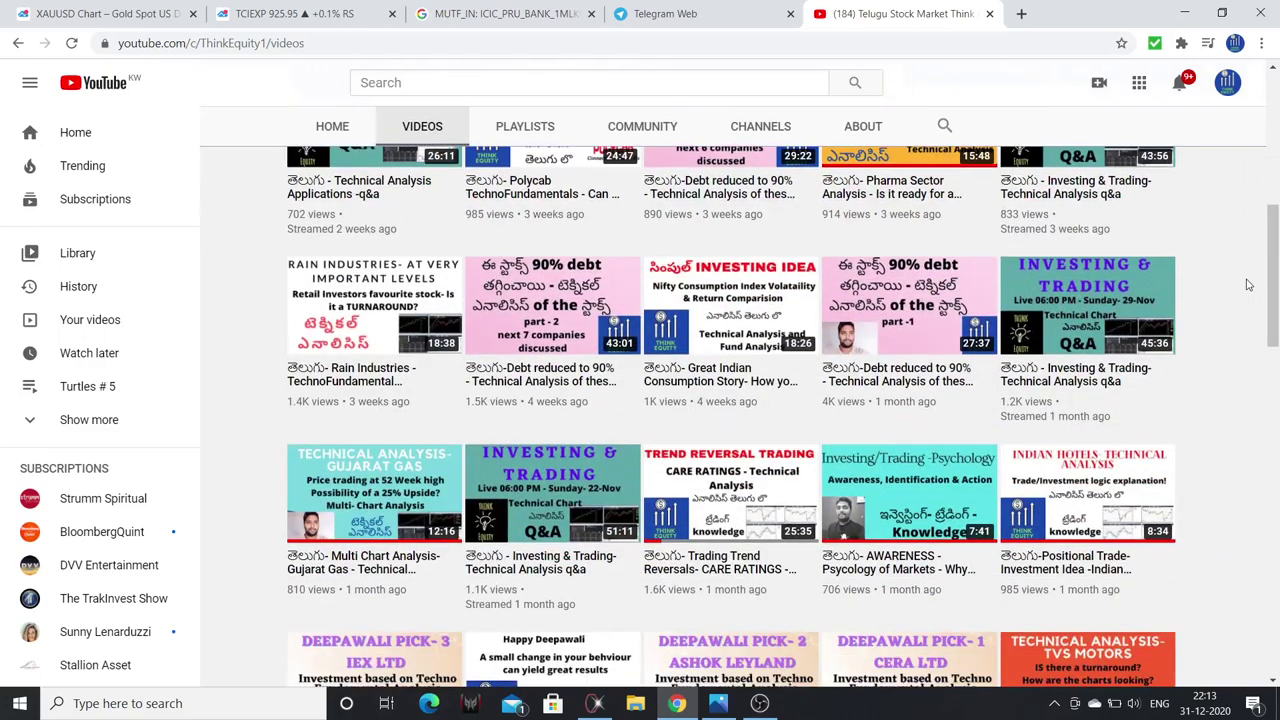
scroll(1248, 285, down, 8)
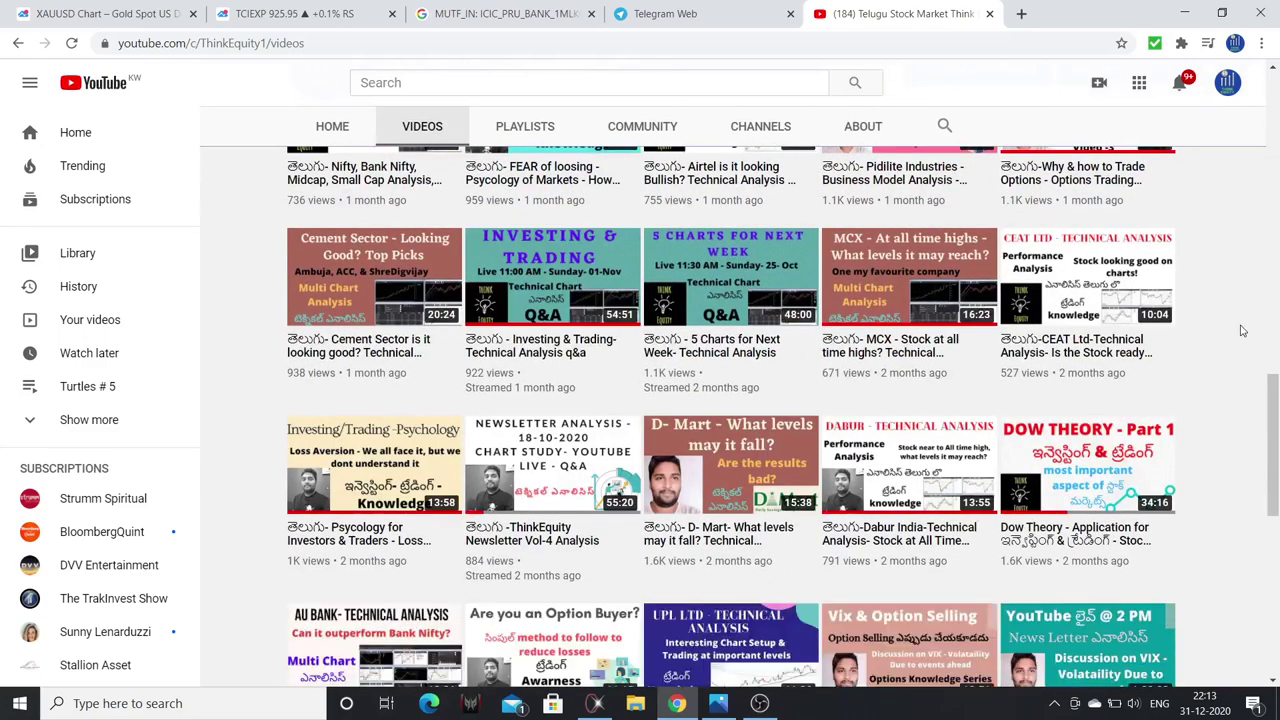
scroll(1241, 330, down, 2)
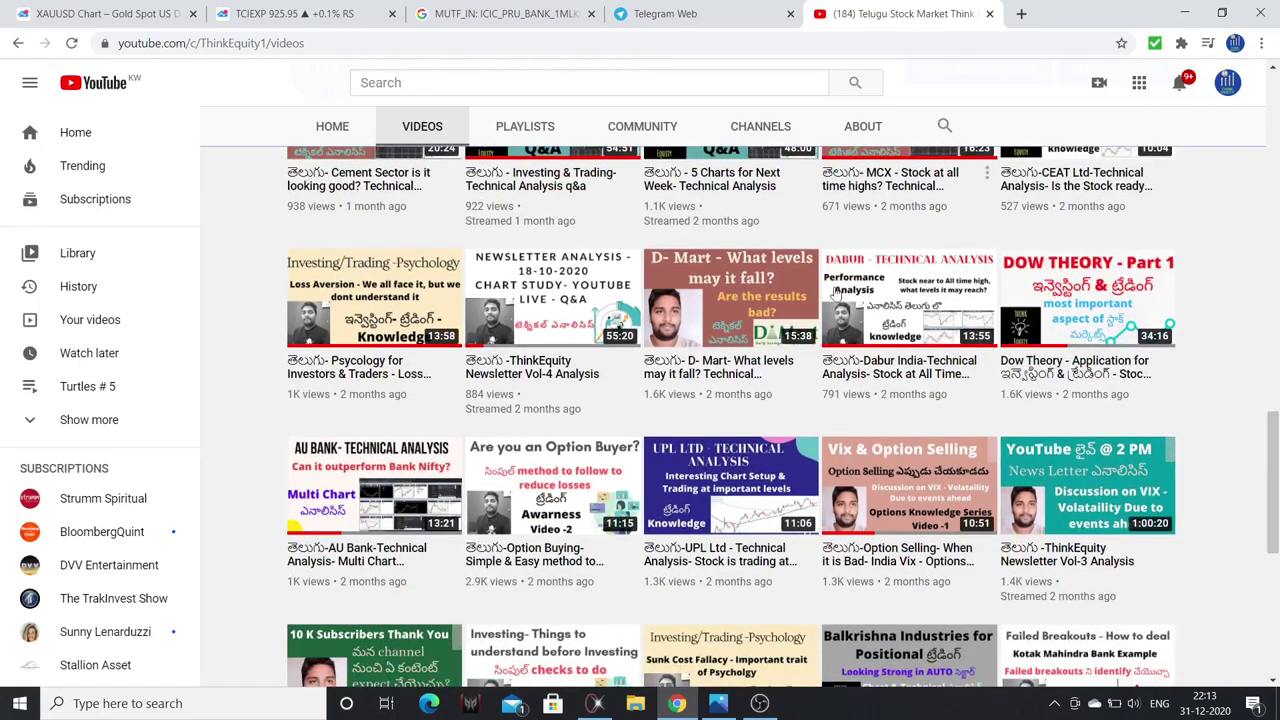
scroll(1058, 502, up, 2)
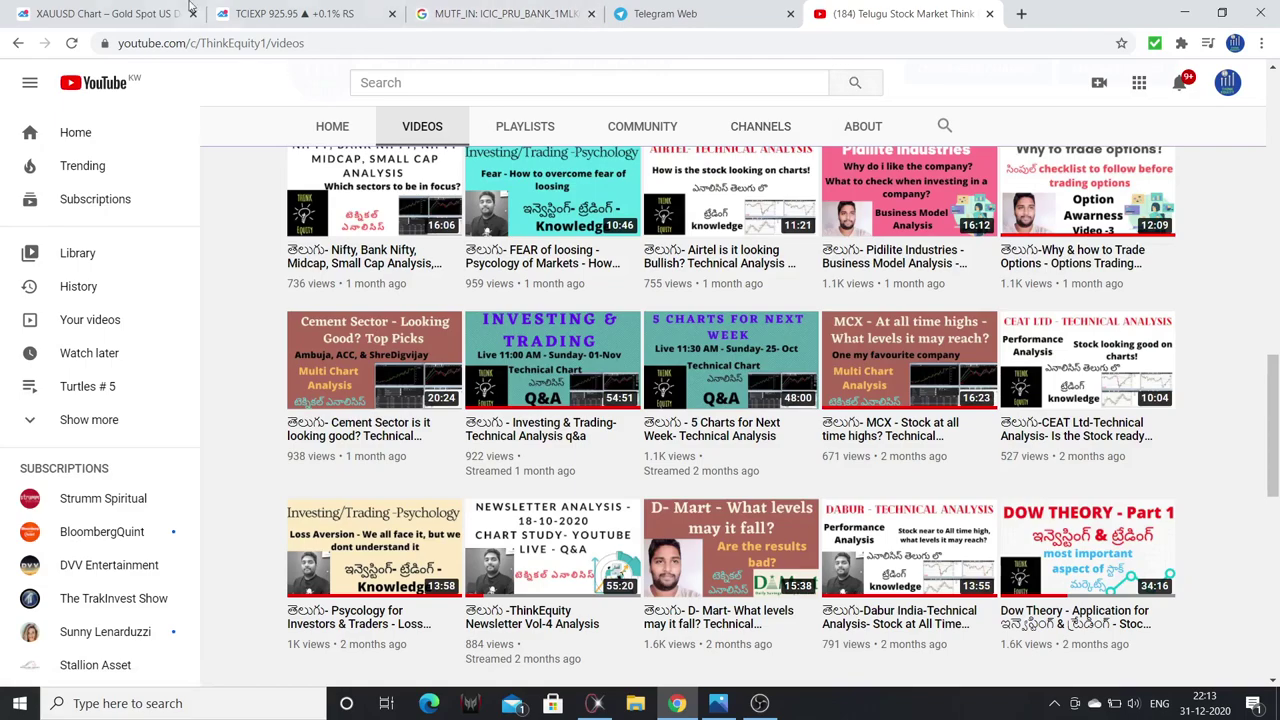
click(290, 13)
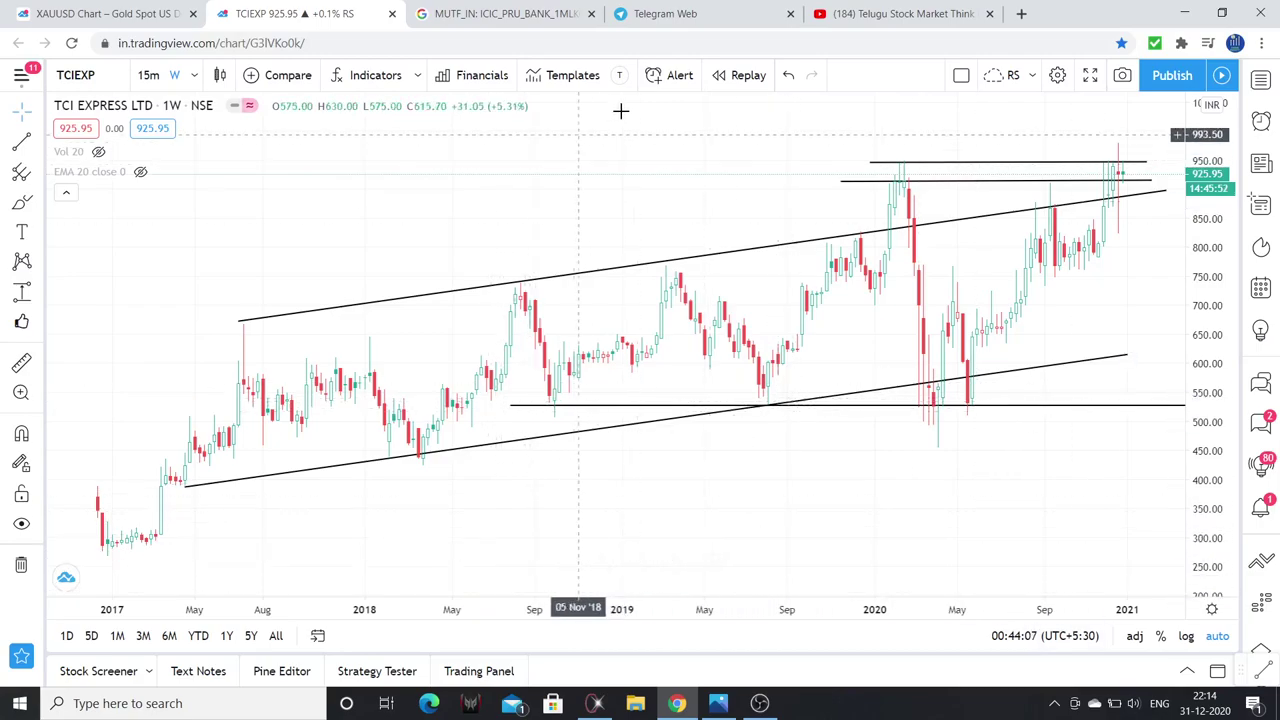
Scroll through the Think Equity Telegram channel's recent posts, then return to the TCIEXP chart.
click(727, 12)
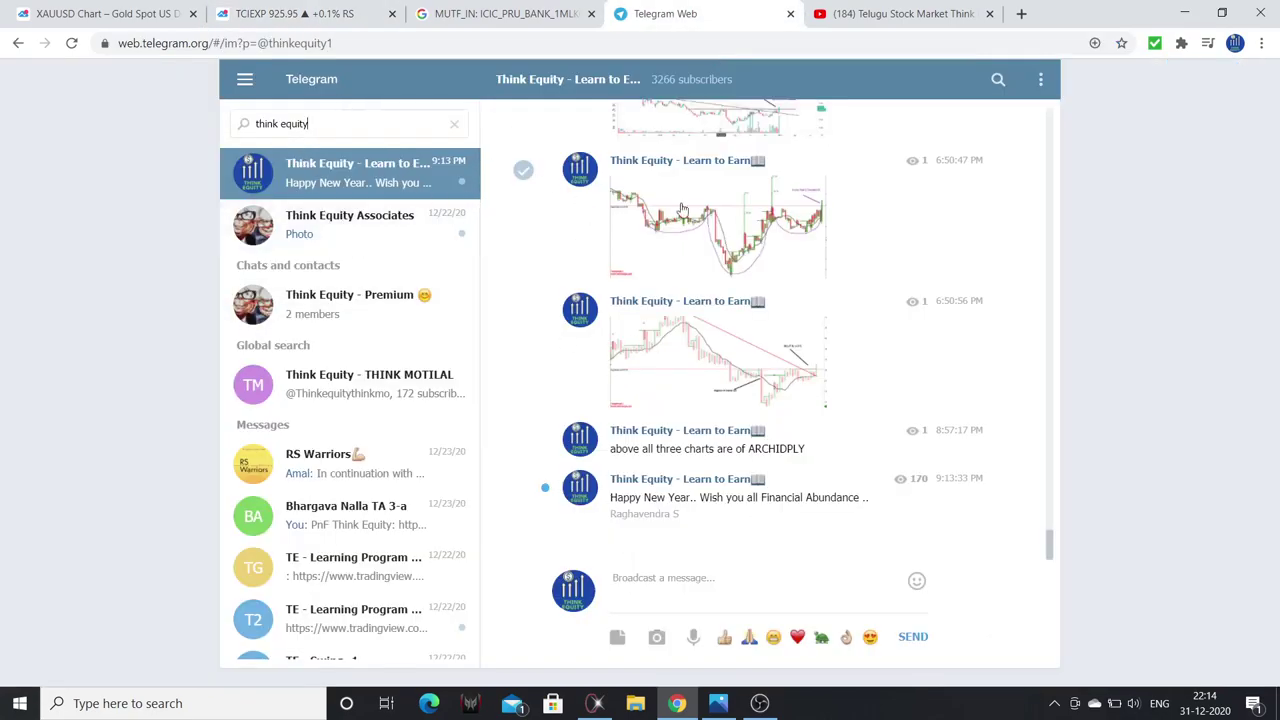
scroll(757, 467, up, 10)
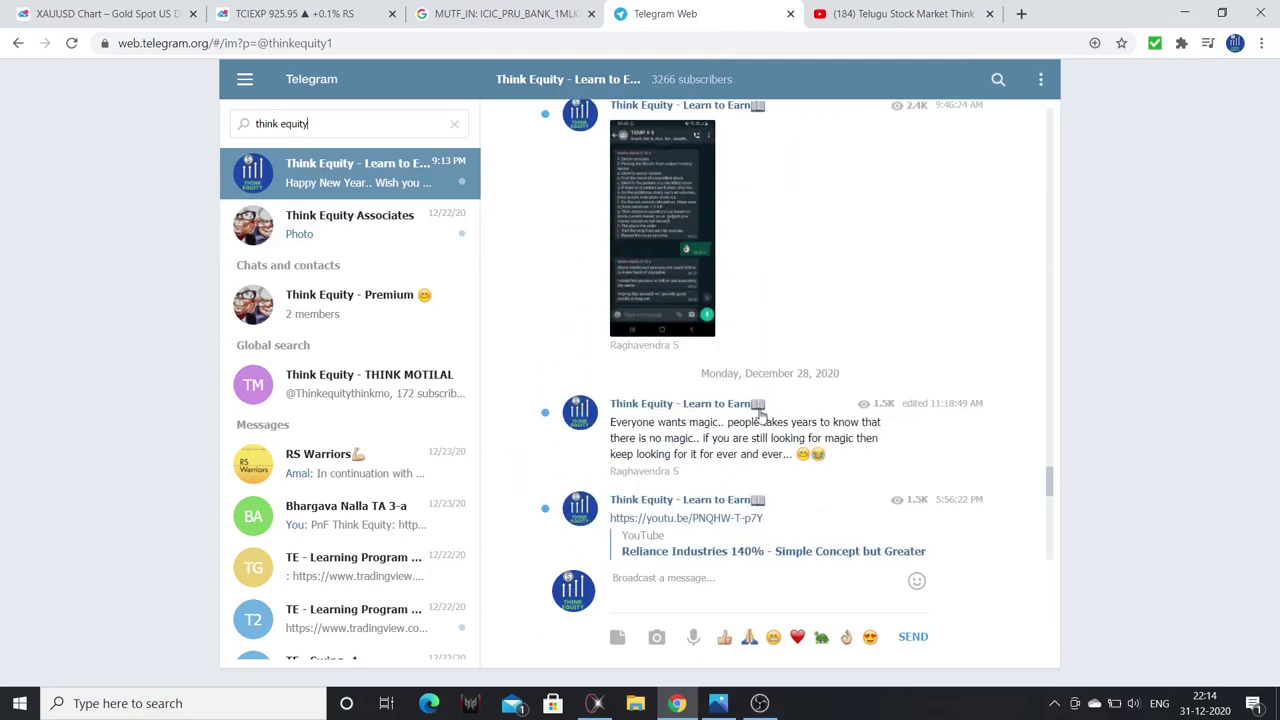
scroll(843, 447, up, 10)
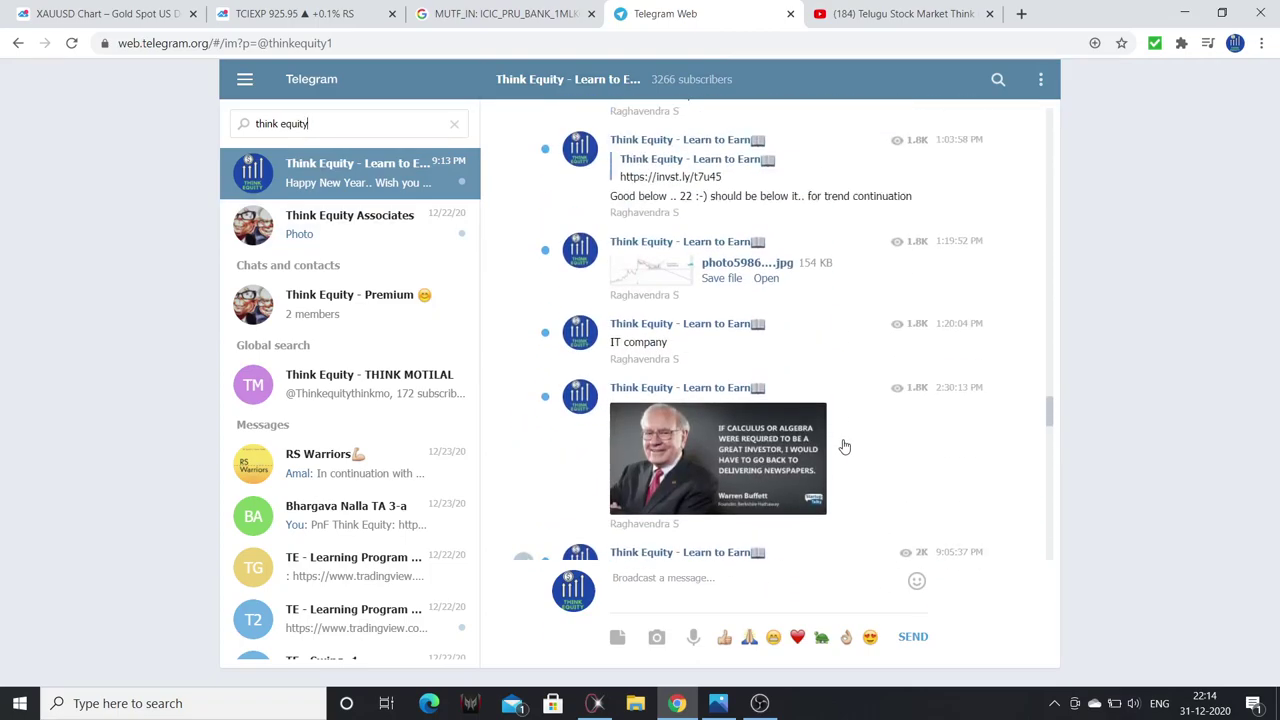
scroll(843, 447, up, 10)
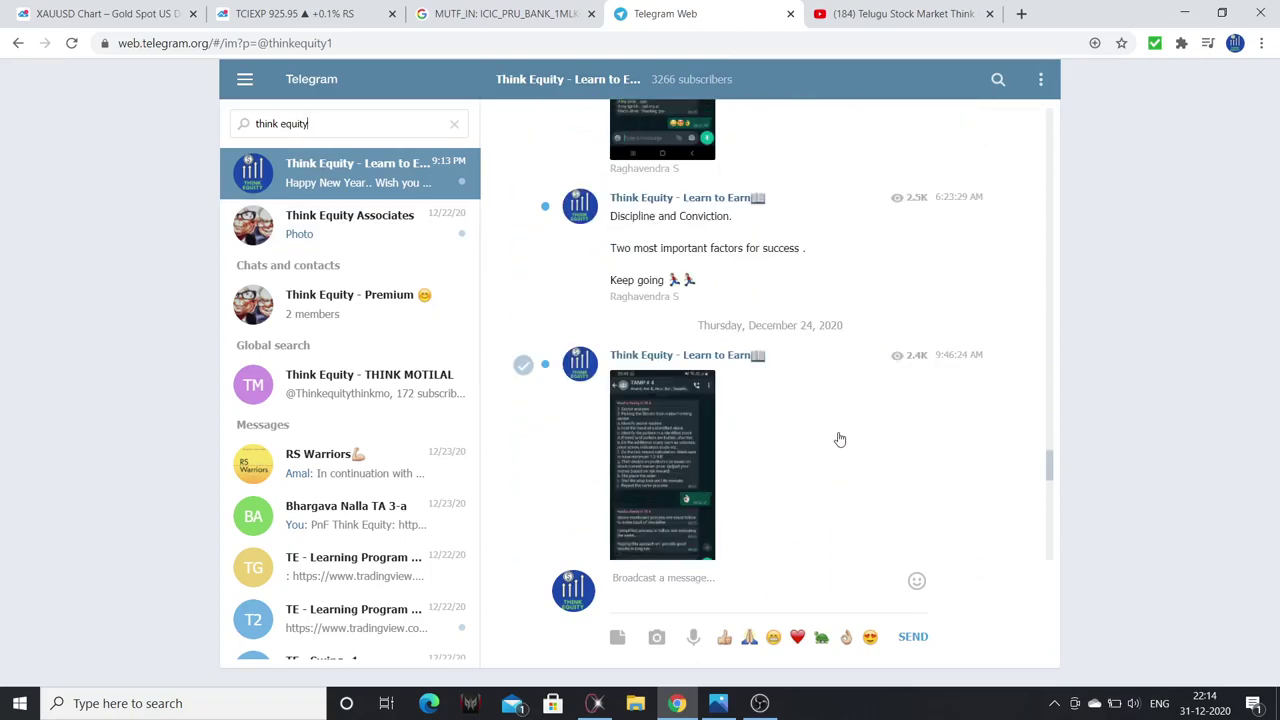
scroll(837, 437, down, 15)
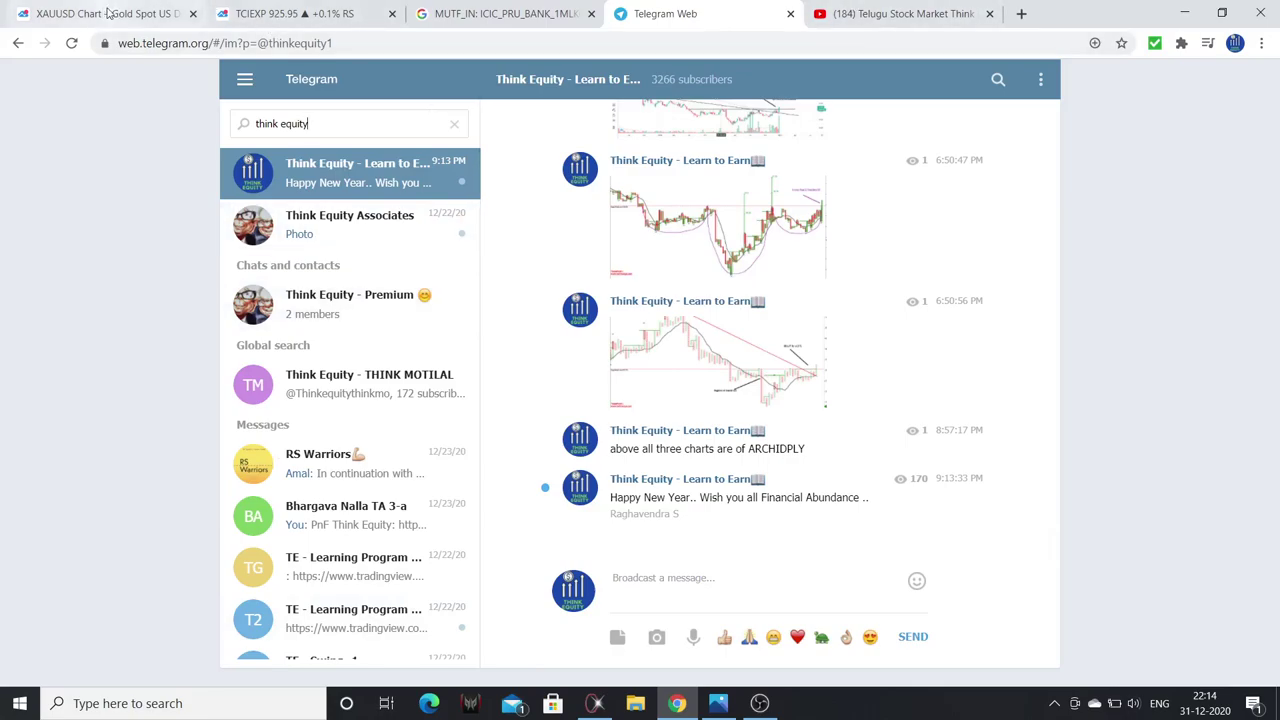
click(290, 14)
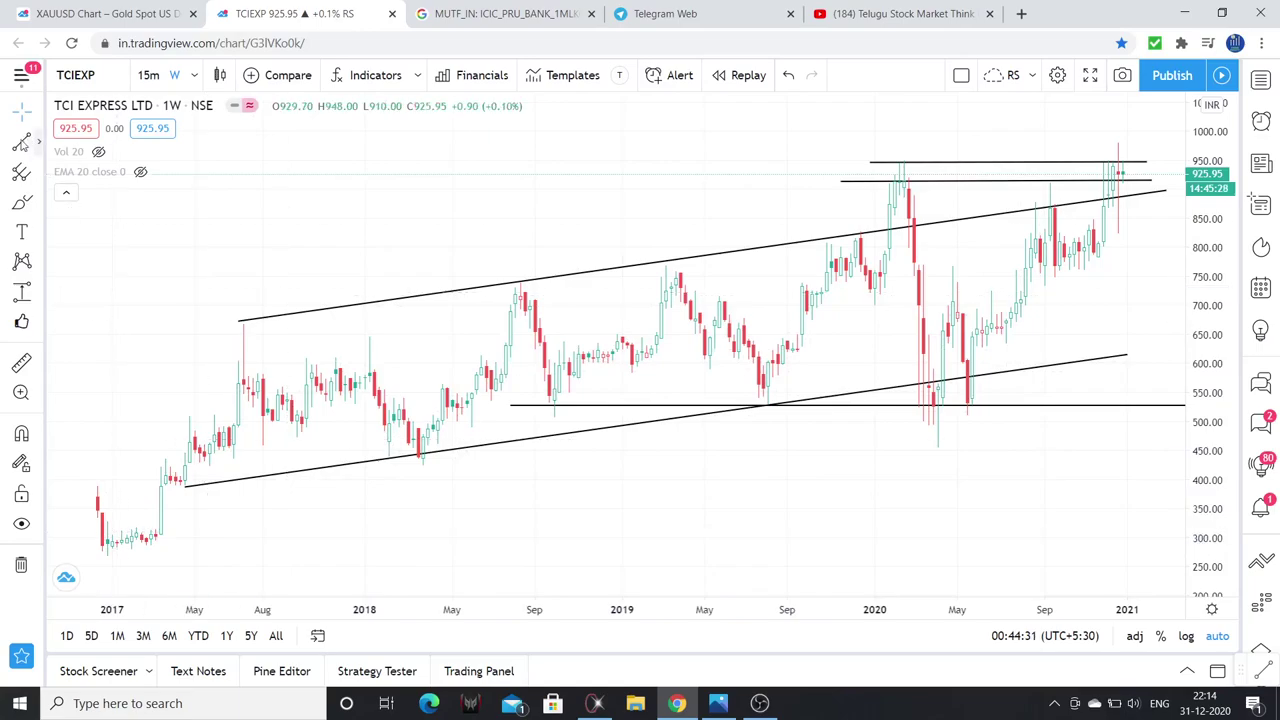
Draw a freehand Brush stroke up from the 2017 low and switch the brush colour to blue.
click(22, 204)
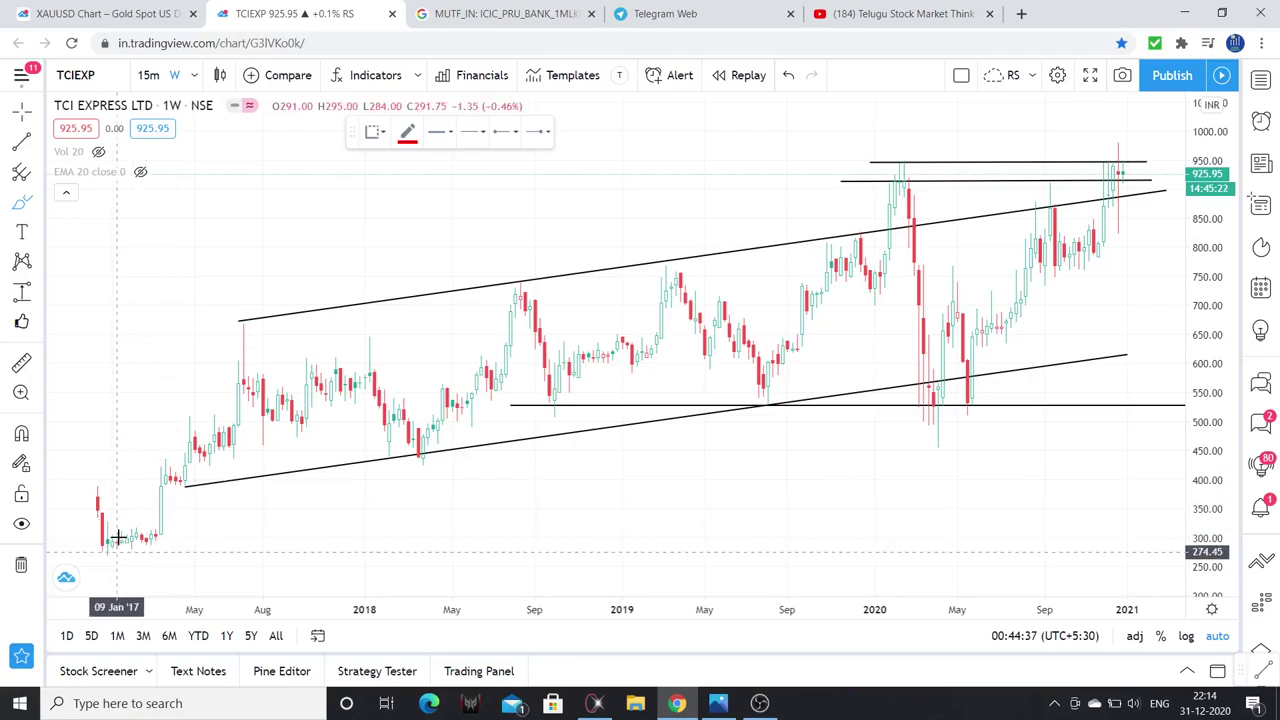
drag(117, 537, 228, 326)
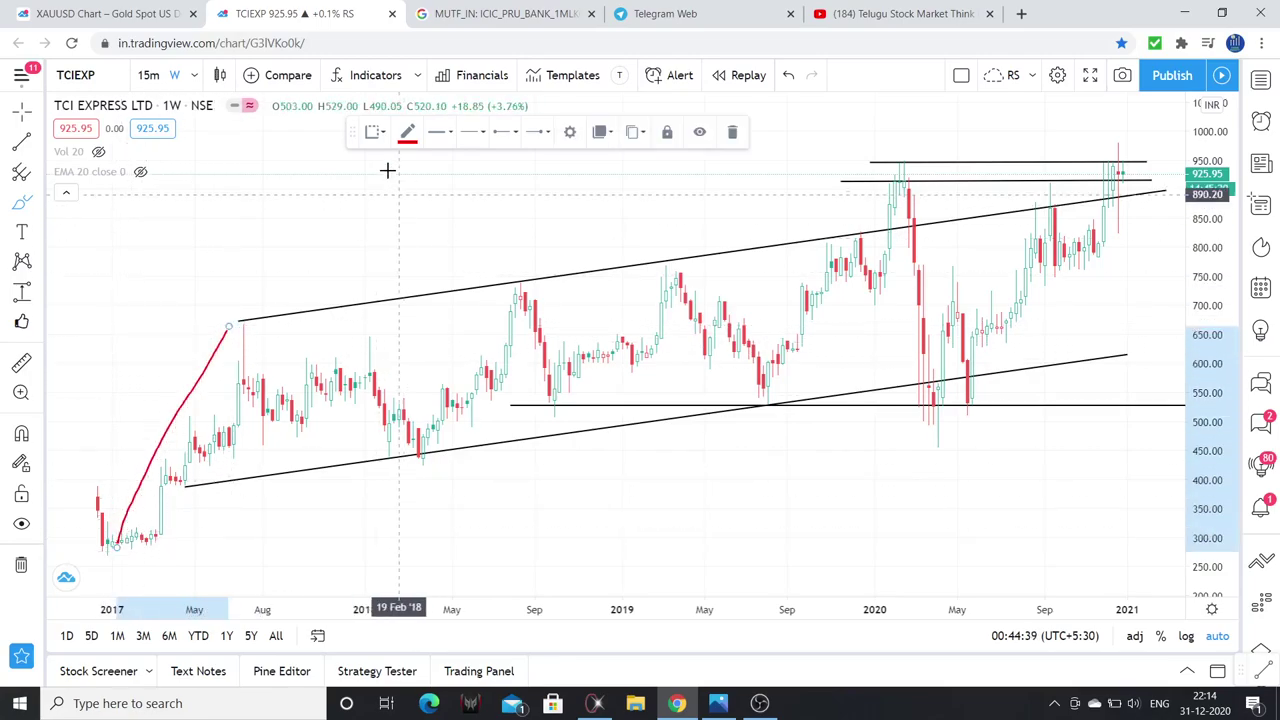
click(407, 133)
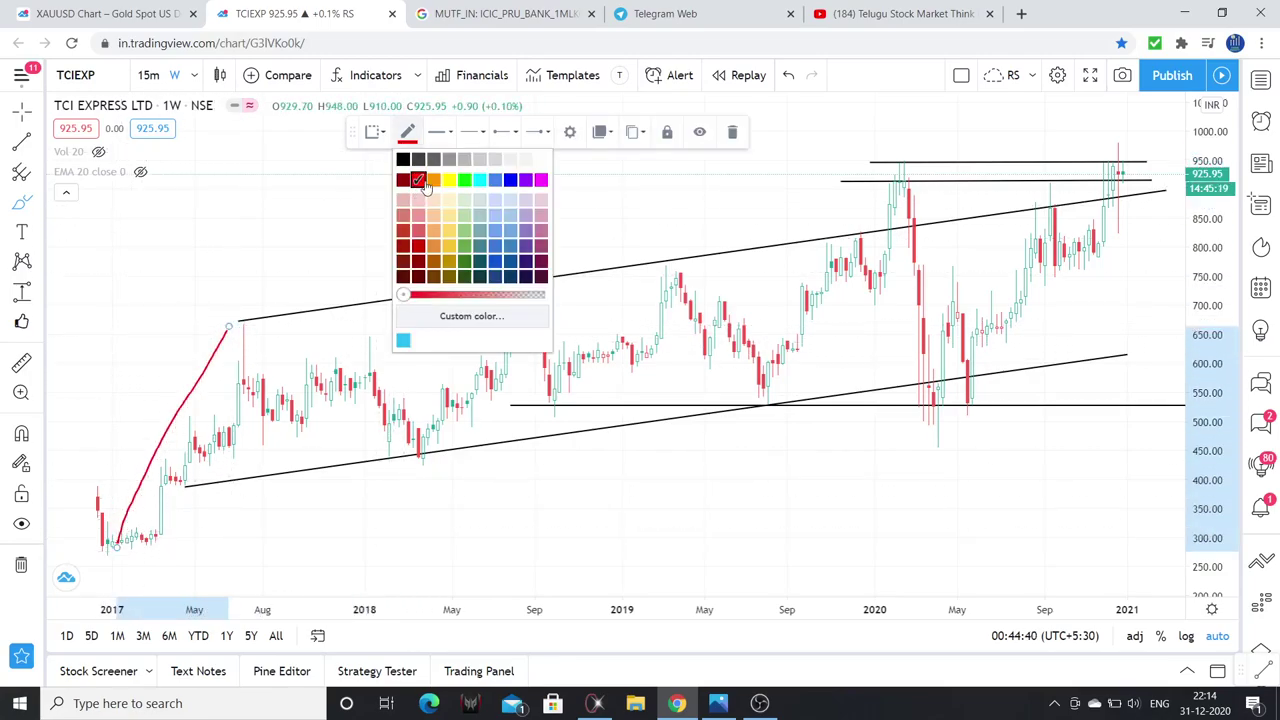
click(494, 179)
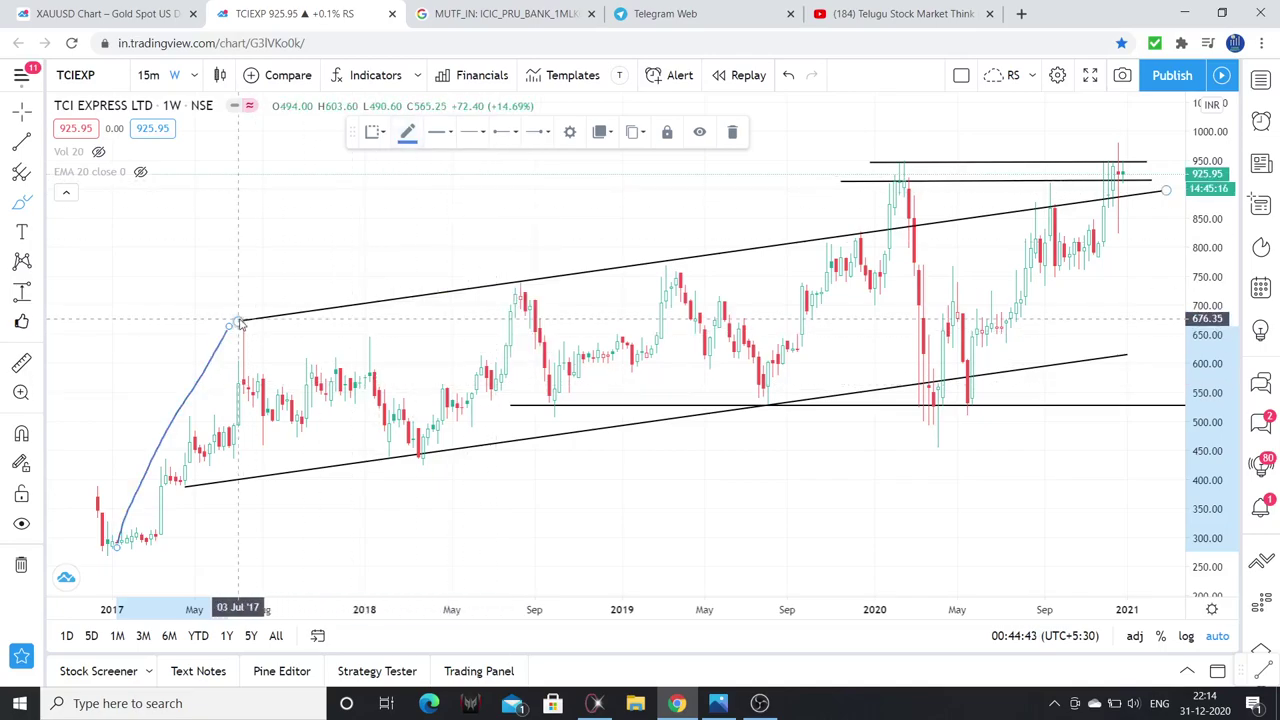
Trace the swings in blue, looping the 2020 low at 550 support and marking 950 resistance.
mouse_move(240, 330)
mouse_down()
mouse_move(418, 452)
mouse_move(497, 302)
mouse_move(568, 405)
mouse_move(608, 330)
mouse_move(670, 270)
mouse_move(706, 330)
mouse_move(790, 350)
mouse_move(908, 177)
mouse_move(942, 400)
mouse_up()
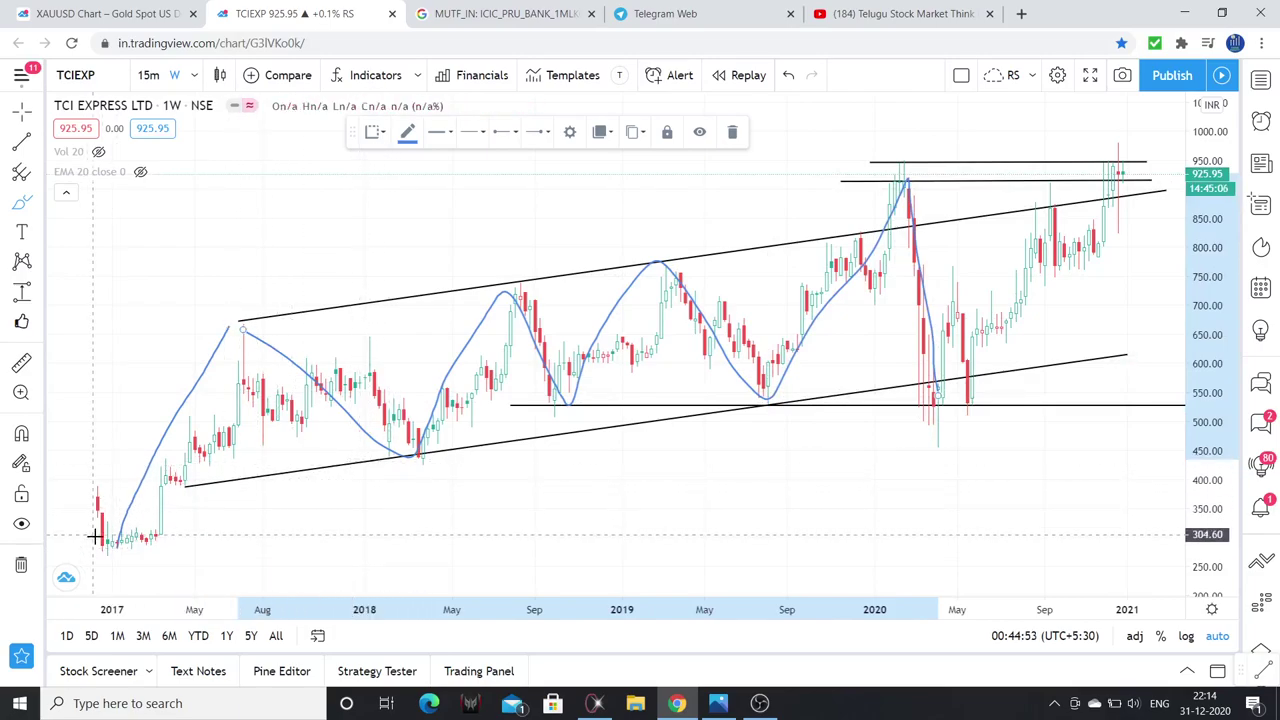
mouse_move(140, 533)
mouse_down()
mouse_move(609, 401)
mouse_move(780, 403)
mouse_move(920, 426)
mouse_move(966, 383)
mouse_up()
mouse_move(551, 405)
mouse_down()
mouse_move(955, 410)
mouse_move(858, 432)
mouse_move(600, 426)
mouse_move(550, 408)
mouse_up()
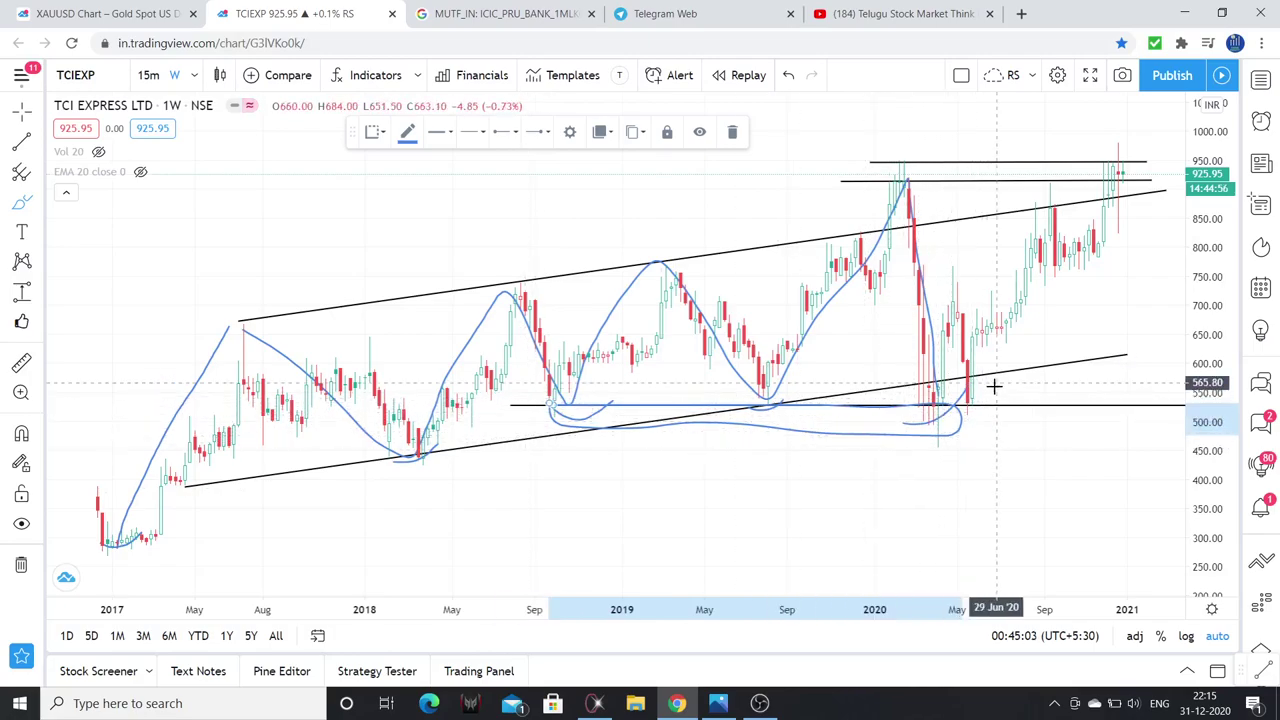
mouse_move(960, 388)
mouse_down()
mouse_move(908, 400)
mouse_move(957, 380)
mouse_move(985, 395)
mouse_move(899, 399)
mouse_up()
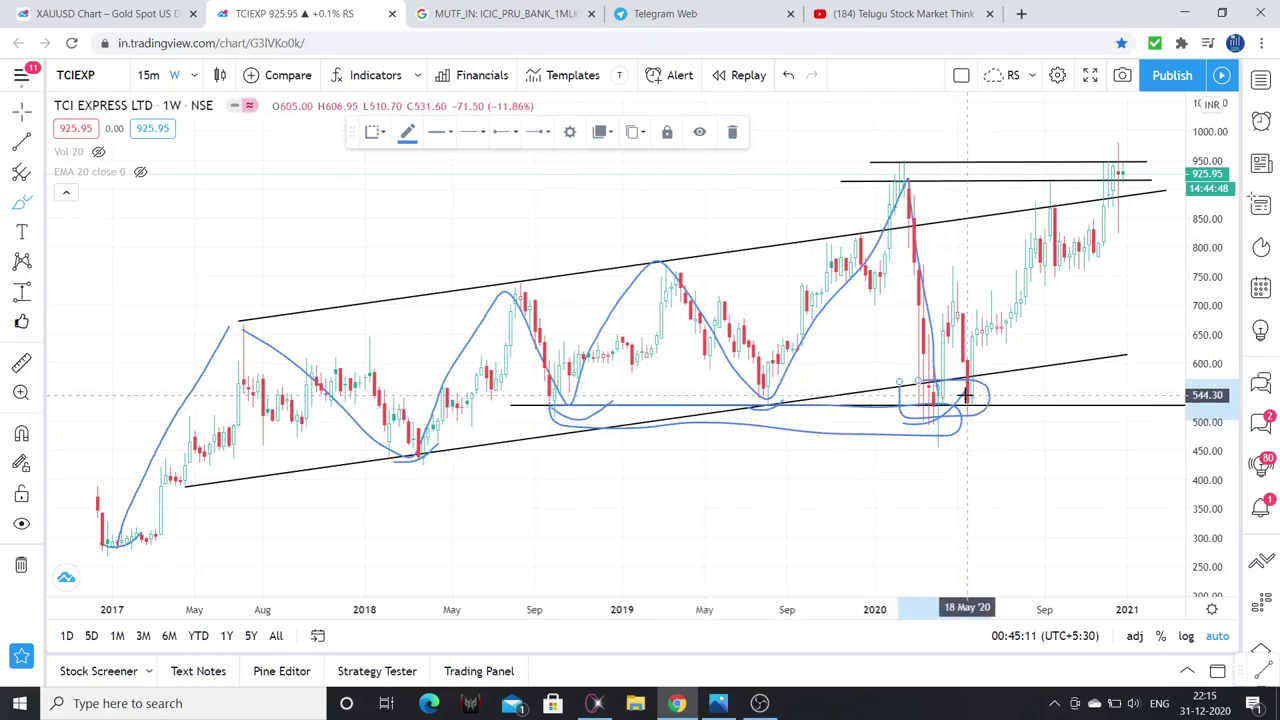
mouse_move(1037, 209)
mouse_down()
mouse_move(1095, 245)
mouse_move(1137, 125)
mouse_up()
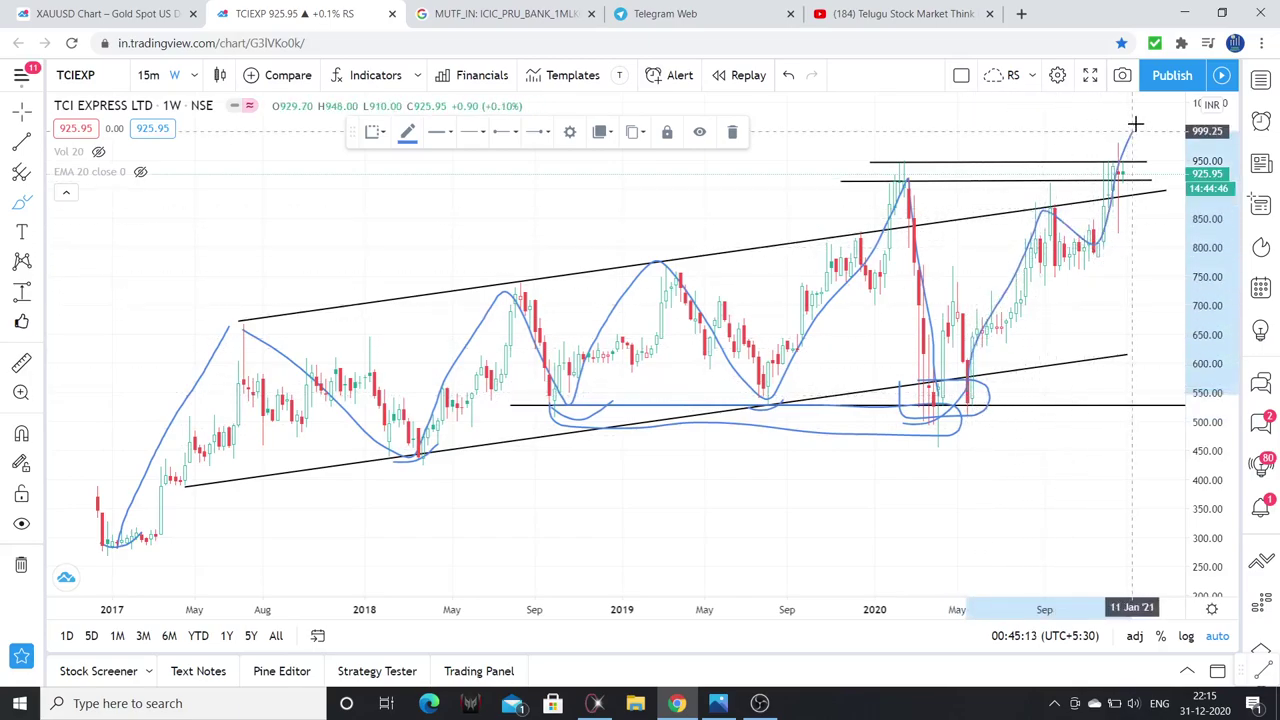
mouse_move(868, 168)
mouse_down()
mouse_move(1140, 160)
mouse_move(905, 181)
mouse_move(873, 160)
mouse_up()
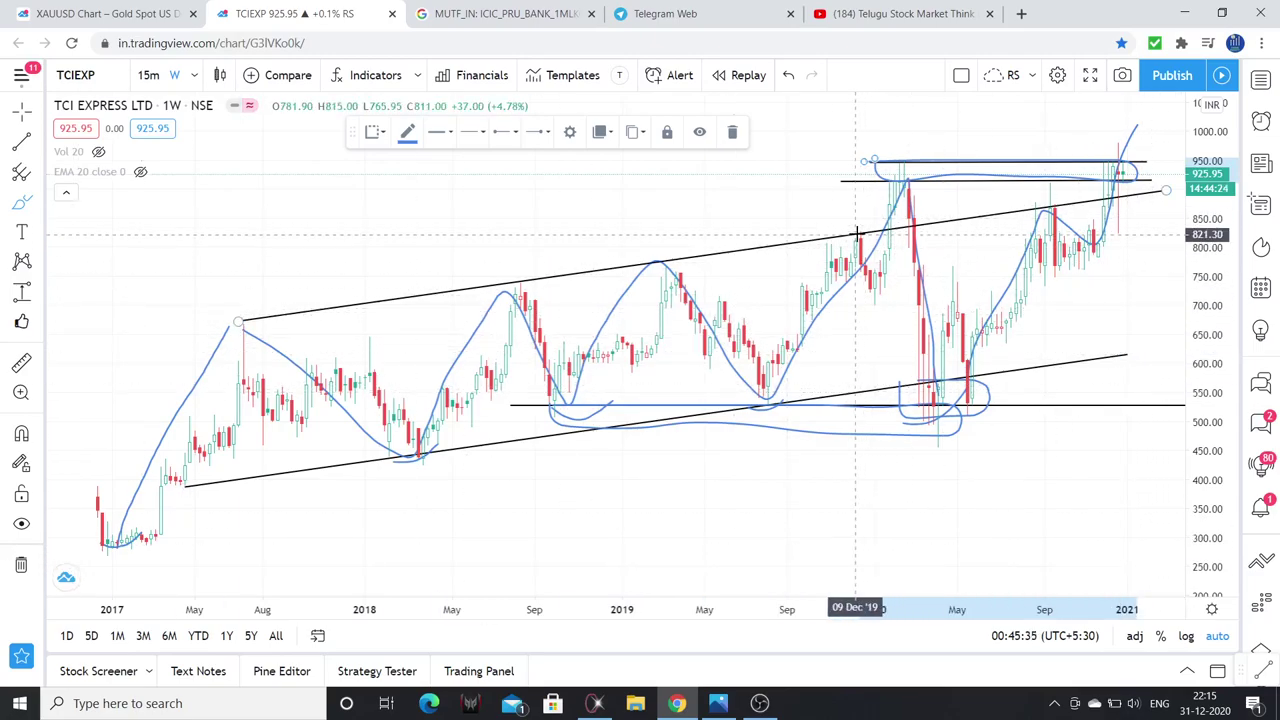
Undo the last two blue strokes and circle the 950 resistance zone and latest candles in red.
key(ctrl+z)
key(ctrl+z)
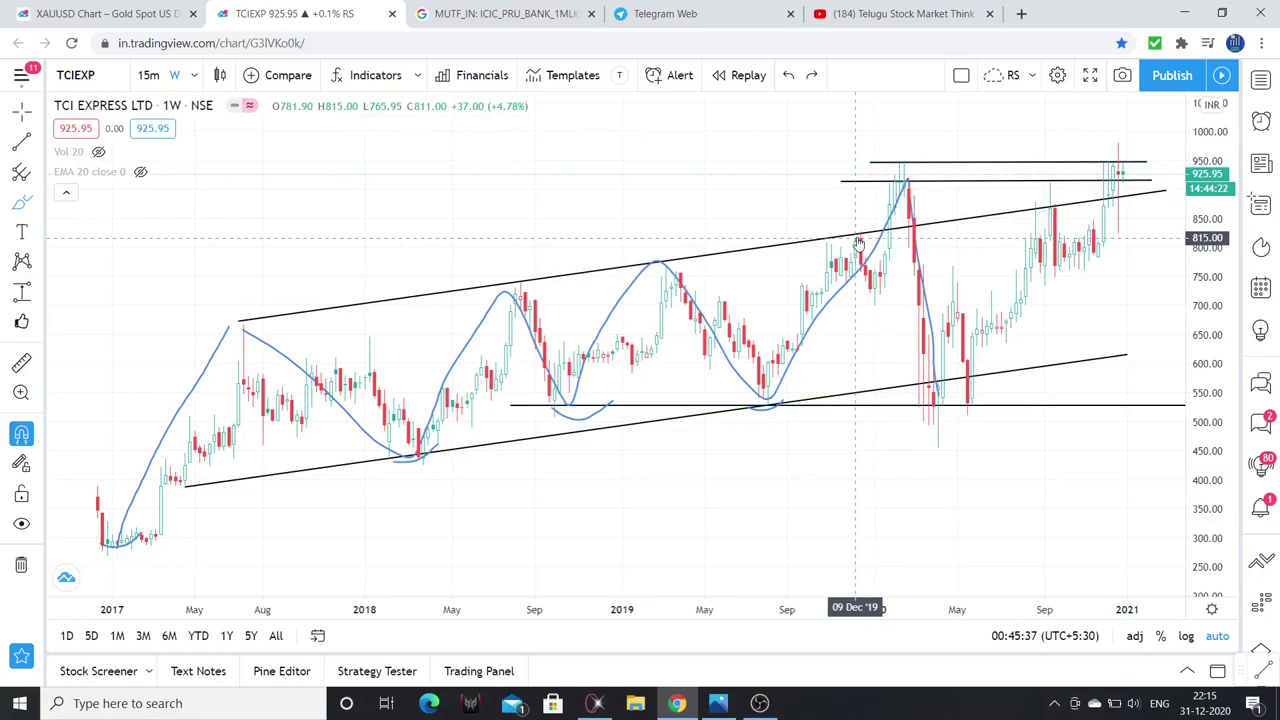
key(ctrl+z)
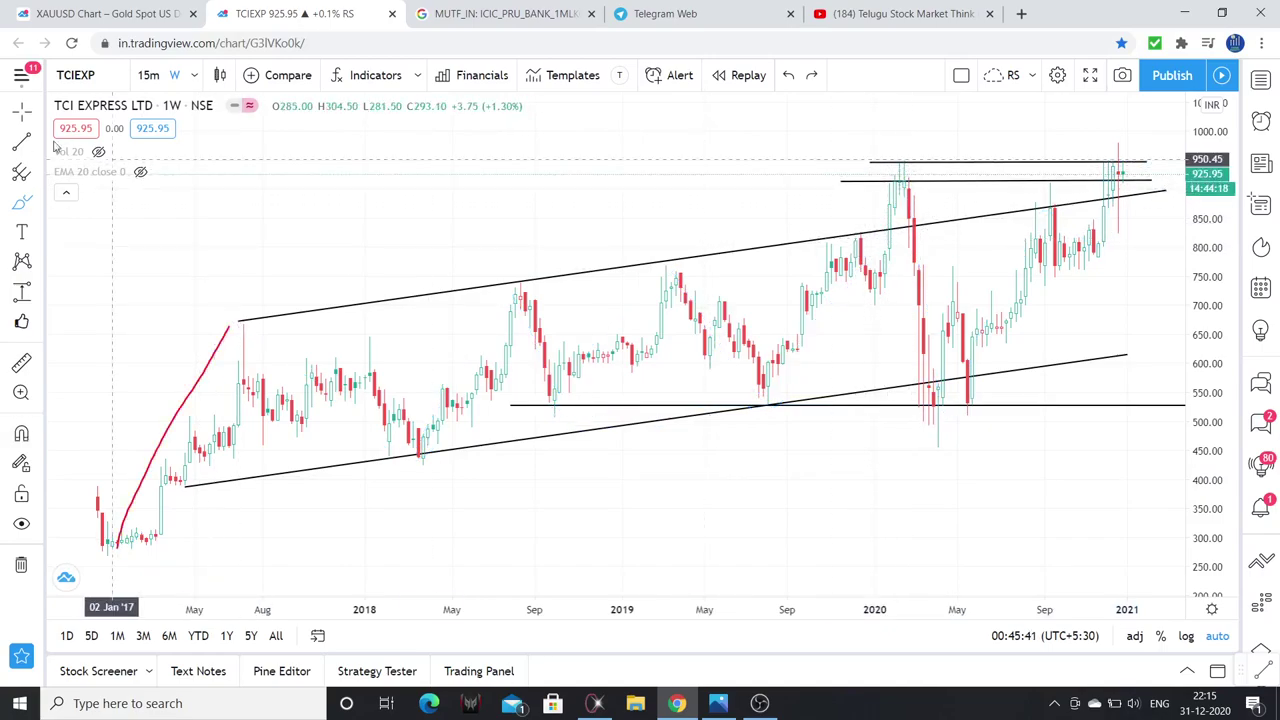
click(892, 160)
mouse_move(870, 160)
mouse_down()
mouse_move(1127, 160)
mouse_move(890, 180)
mouse_up()
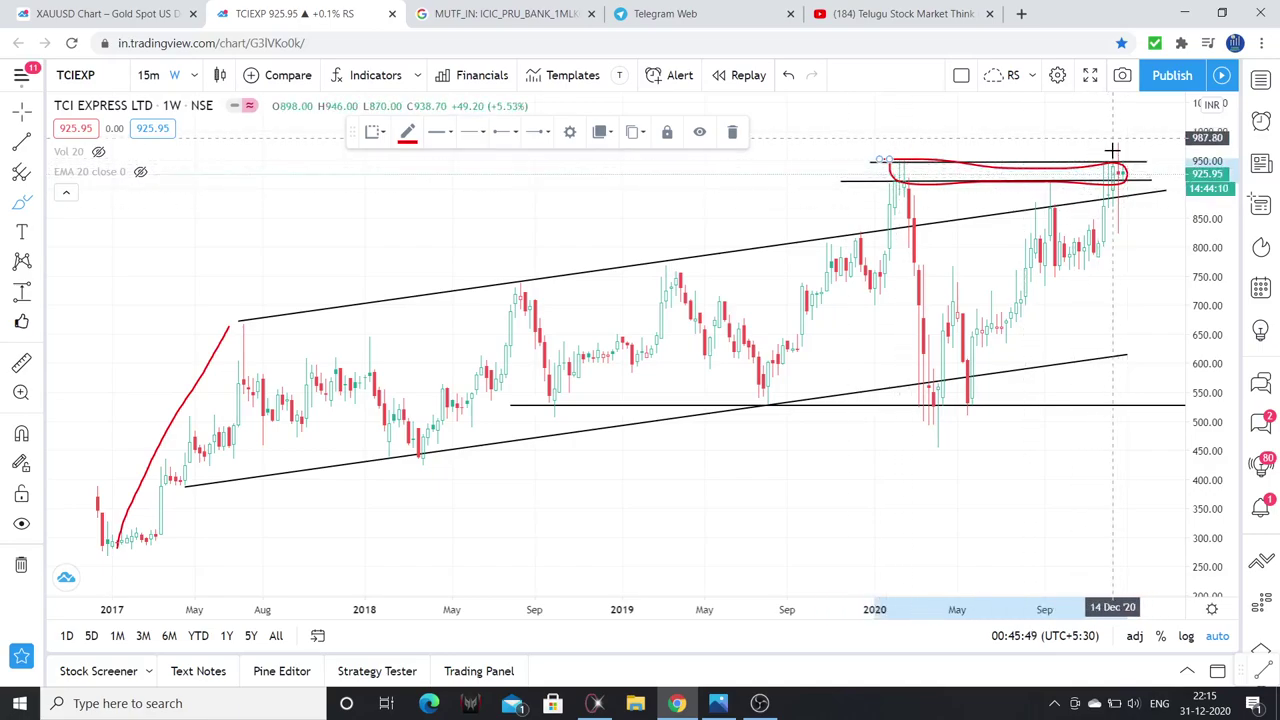
drag(1113, 150, 1128, 165)
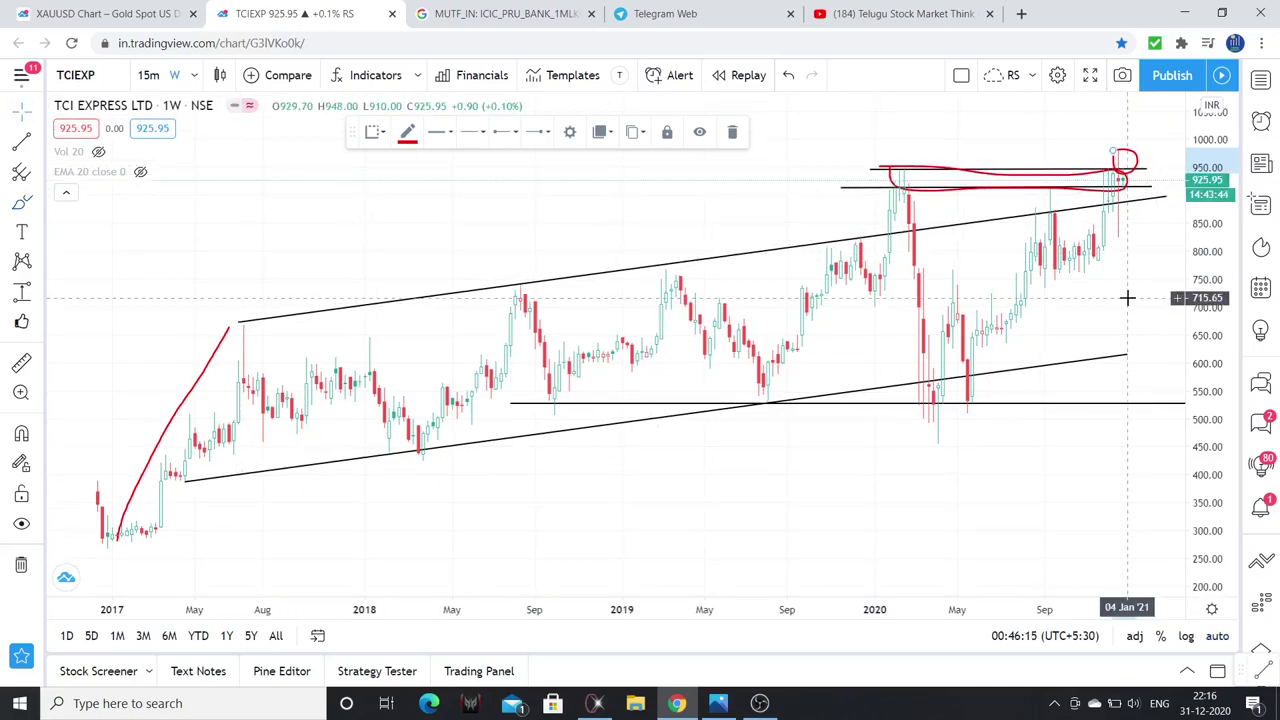
Draw a red cup from the 944 line through the 2020 low and show the Vol 20 bars.
drag(1129, 294, 1091, 334)
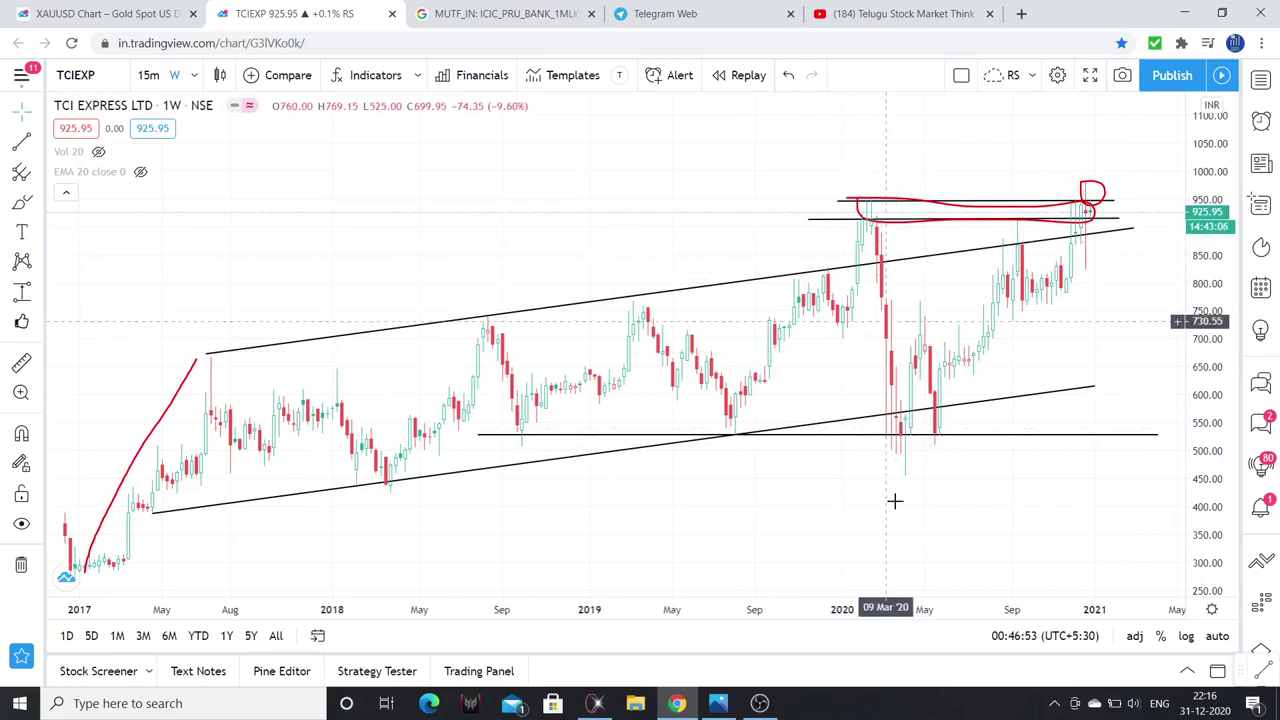
click(850, 199)
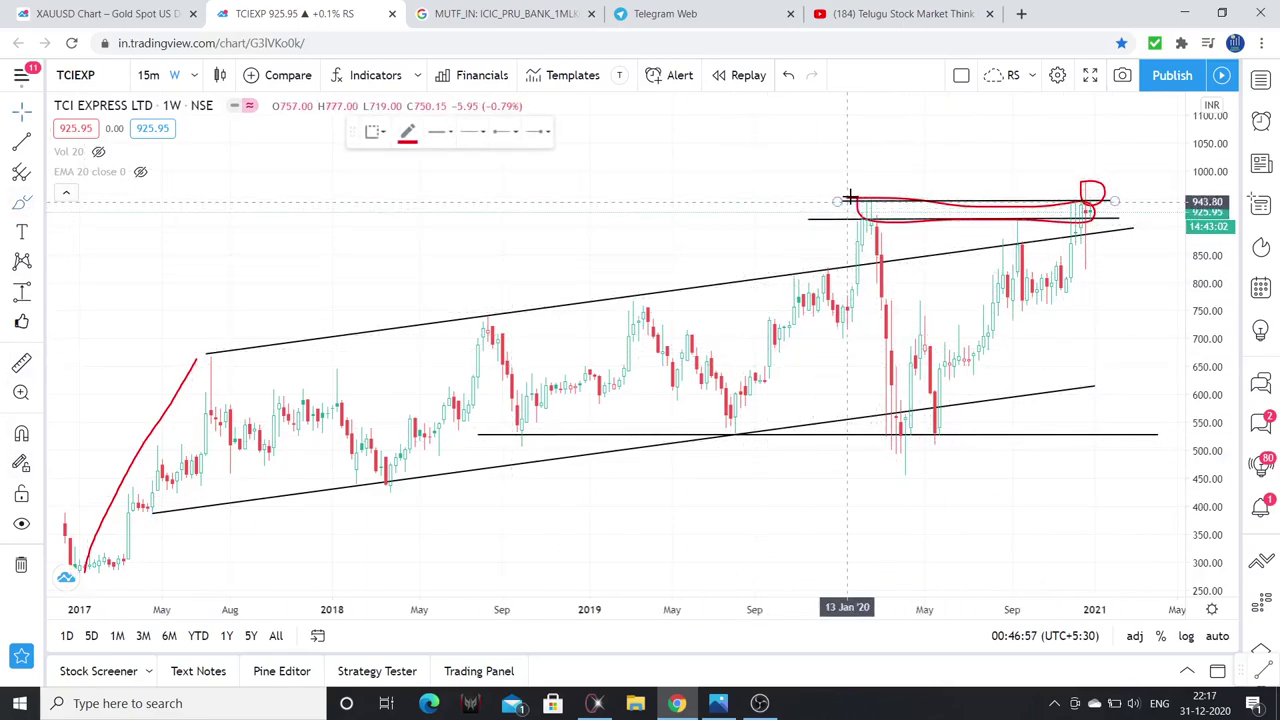
mouse_move(850, 199)
mouse_down()
mouse_move(851, 351)
mouse_move(914, 437)
mouse_move(1006, 351)
mouse_move(1030, 213)
mouse_move(1040, 290)
mouse_move(1100, 250)
mouse_move(1097, 195)
mouse_move(1056, 201)
mouse_move(1112, 198)
mouse_move(1153, 124)
mouse_up()
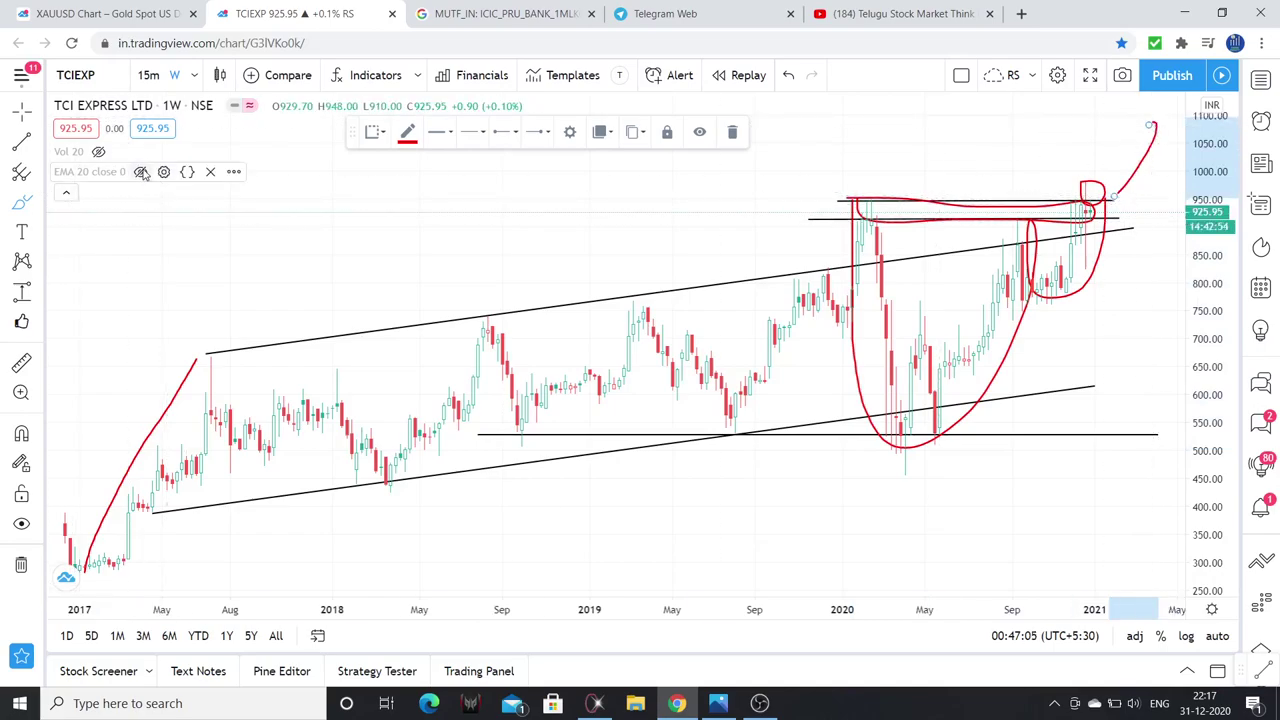
click(98, 152)
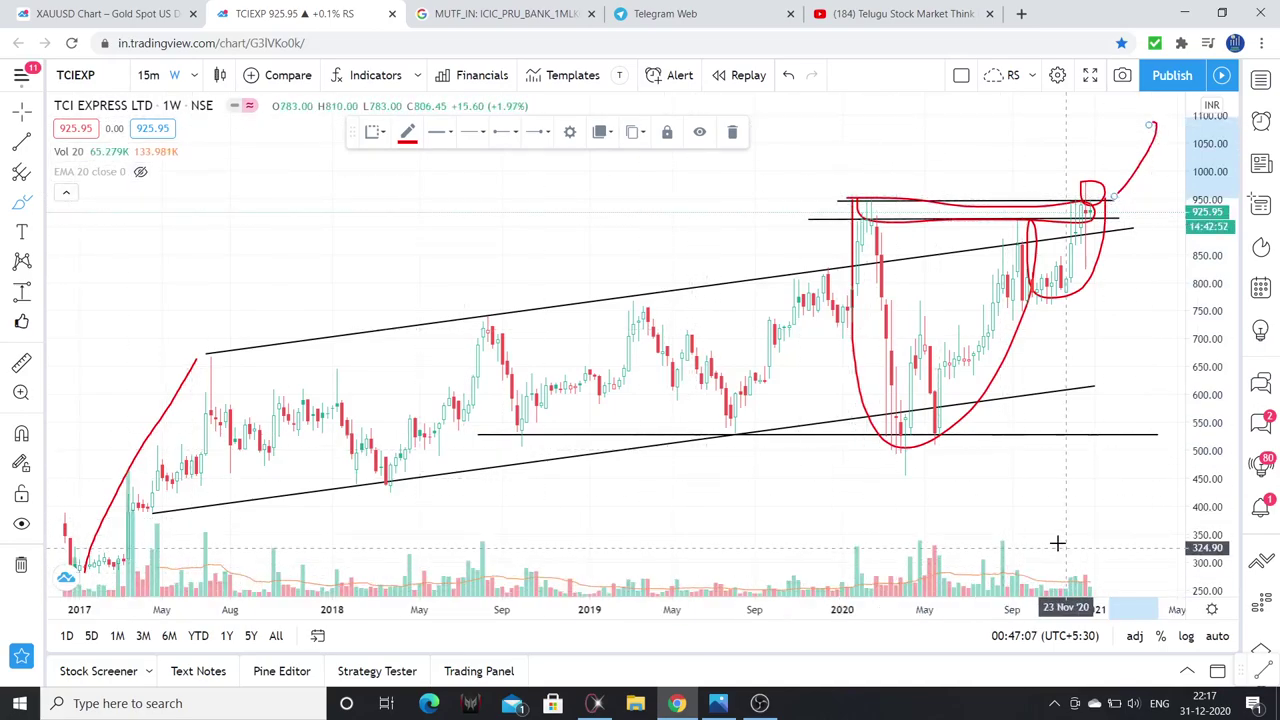
Box the 2020 volume bars in red, then delete all drawings from the chart.
mouse_move(831, 517)
mouse_down()
mouse_move(1120, 517)
mouse_move(1122, 595)
mouse_move(829, 563)
mouse_move(1034, 582)
mouse_move(1094, 560)
mouse_move(1095, 507)
mouse_up()
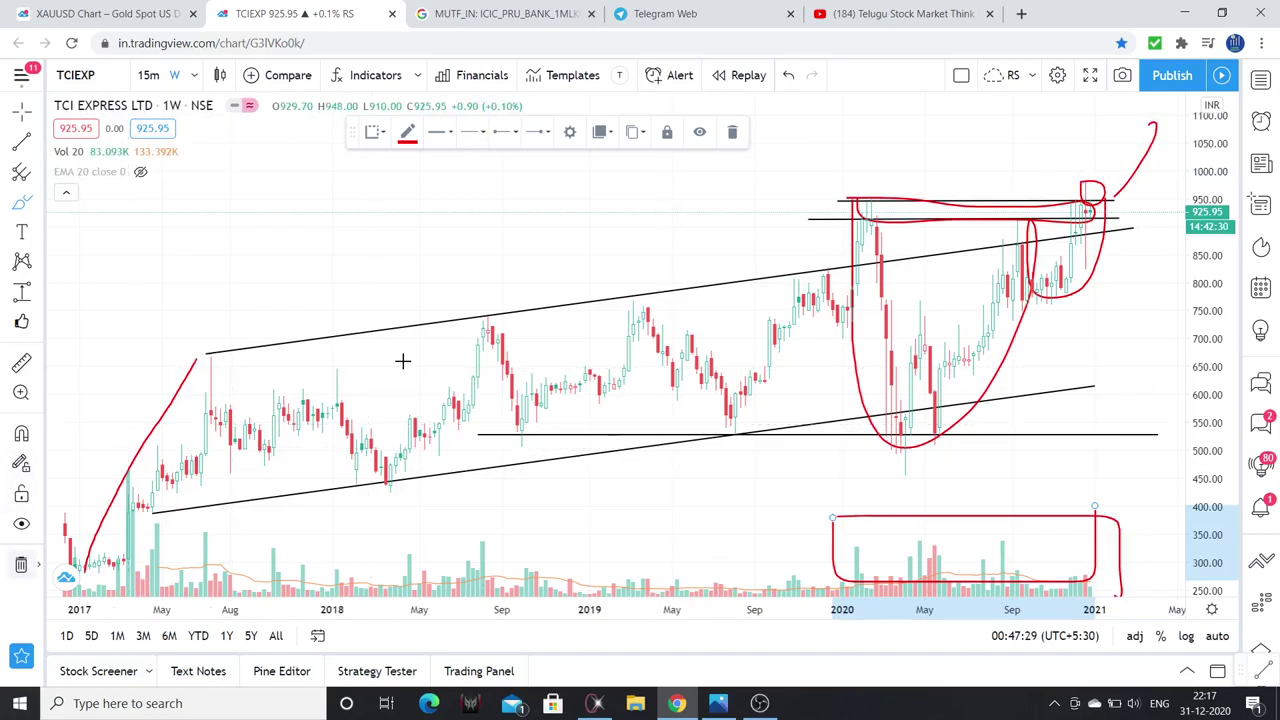
key(Delete)
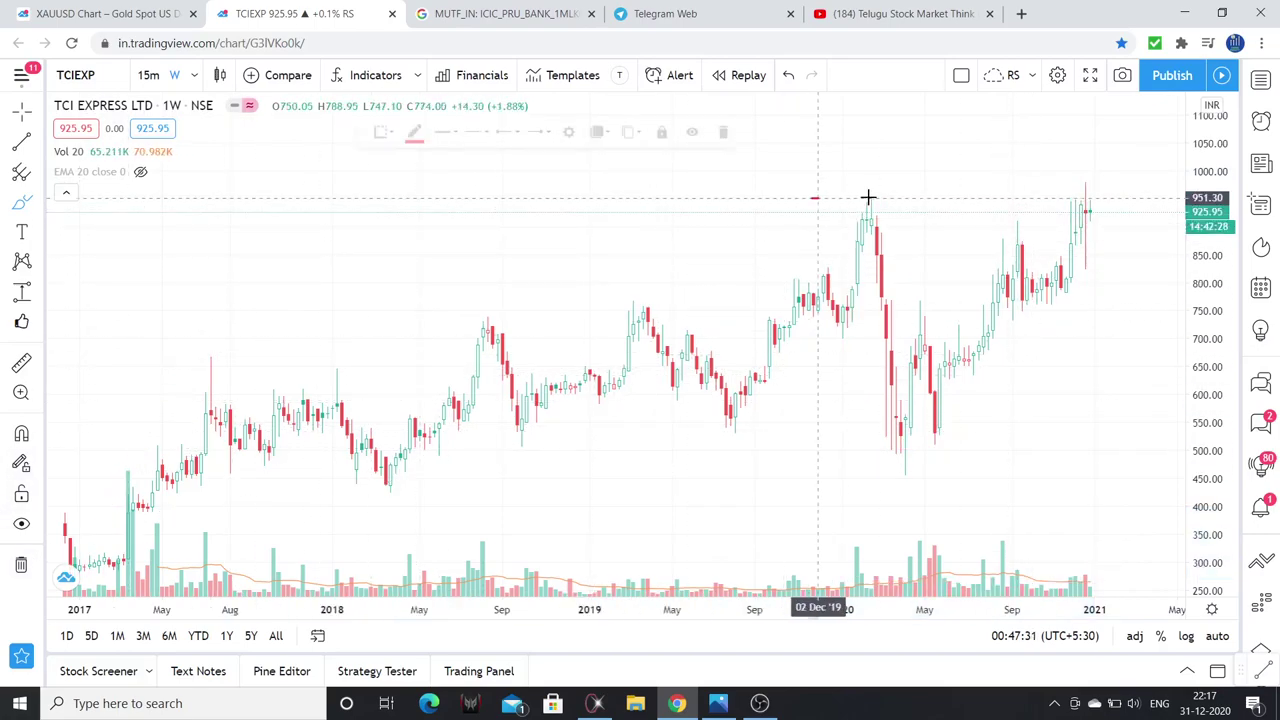
Draw a red horizontal line at 950 and a rising projection toward 1100, then zoom out.
drag(868, 197, 1119, 197)
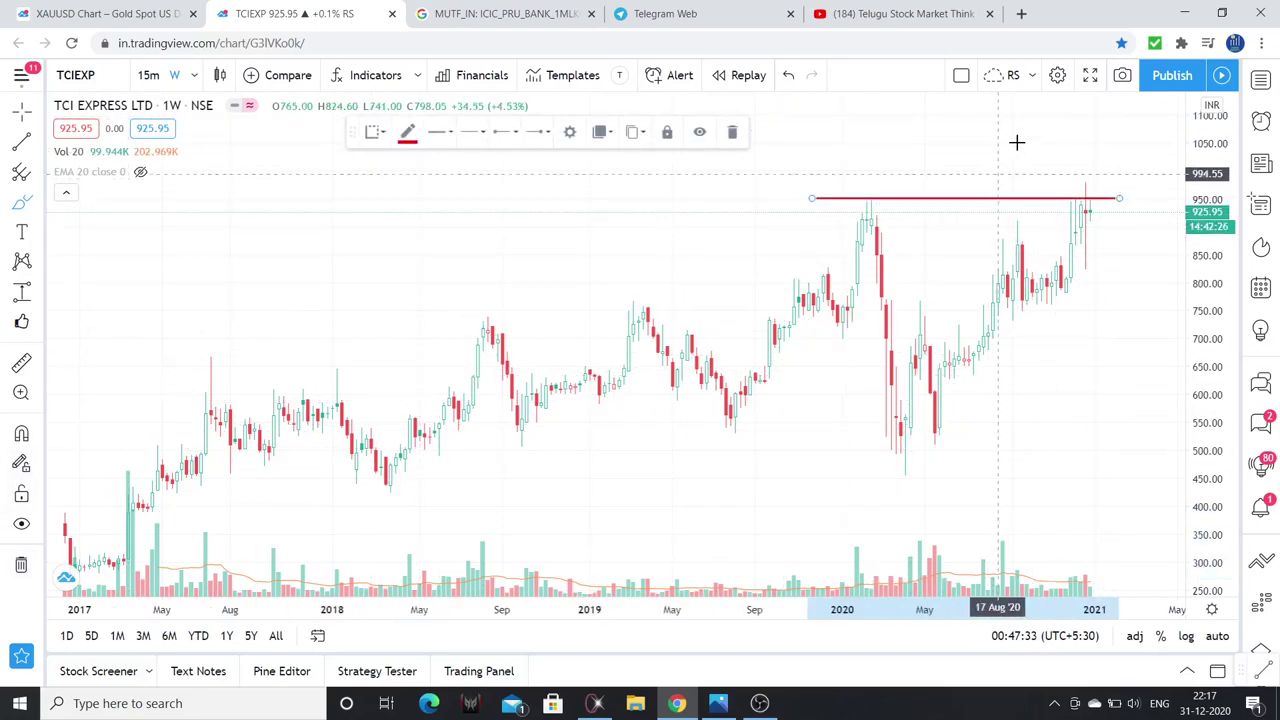
mouse_move(1023, 143)
mouse_down()
mouse_move(1100, 133)
mouse_move(1138, 112)
mouse_up()
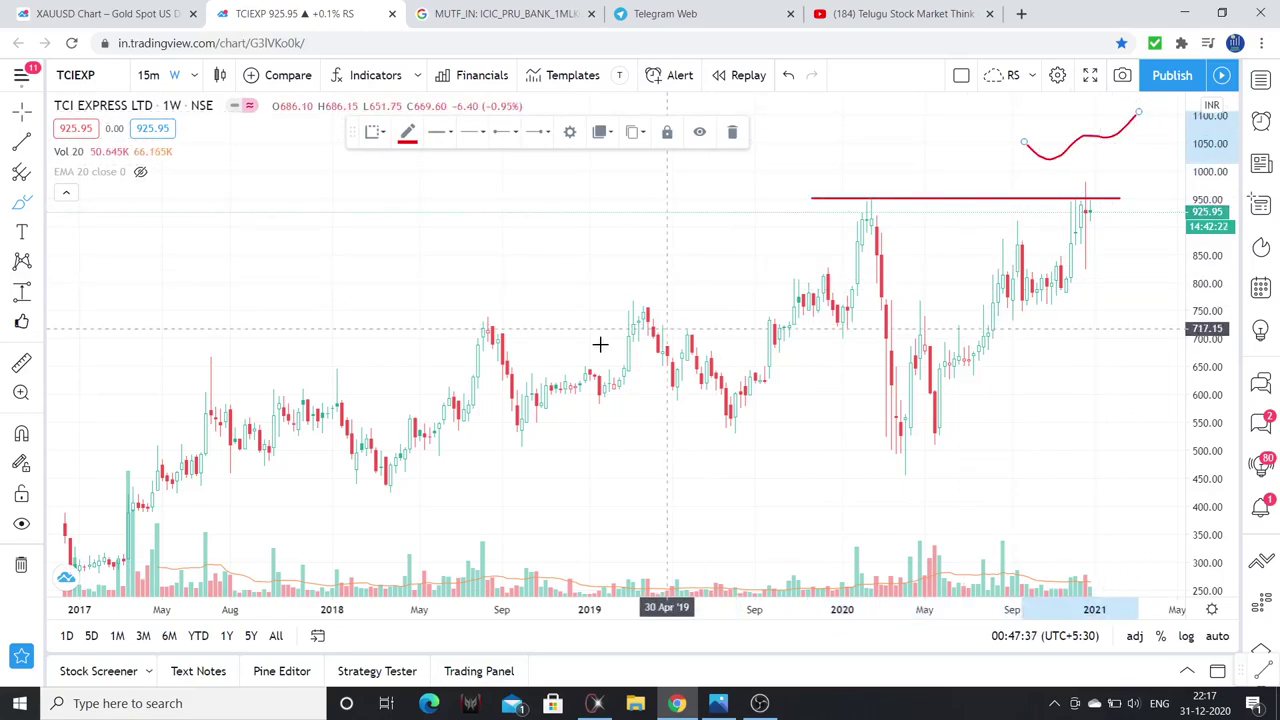
scroll(634, 357, down, 1)
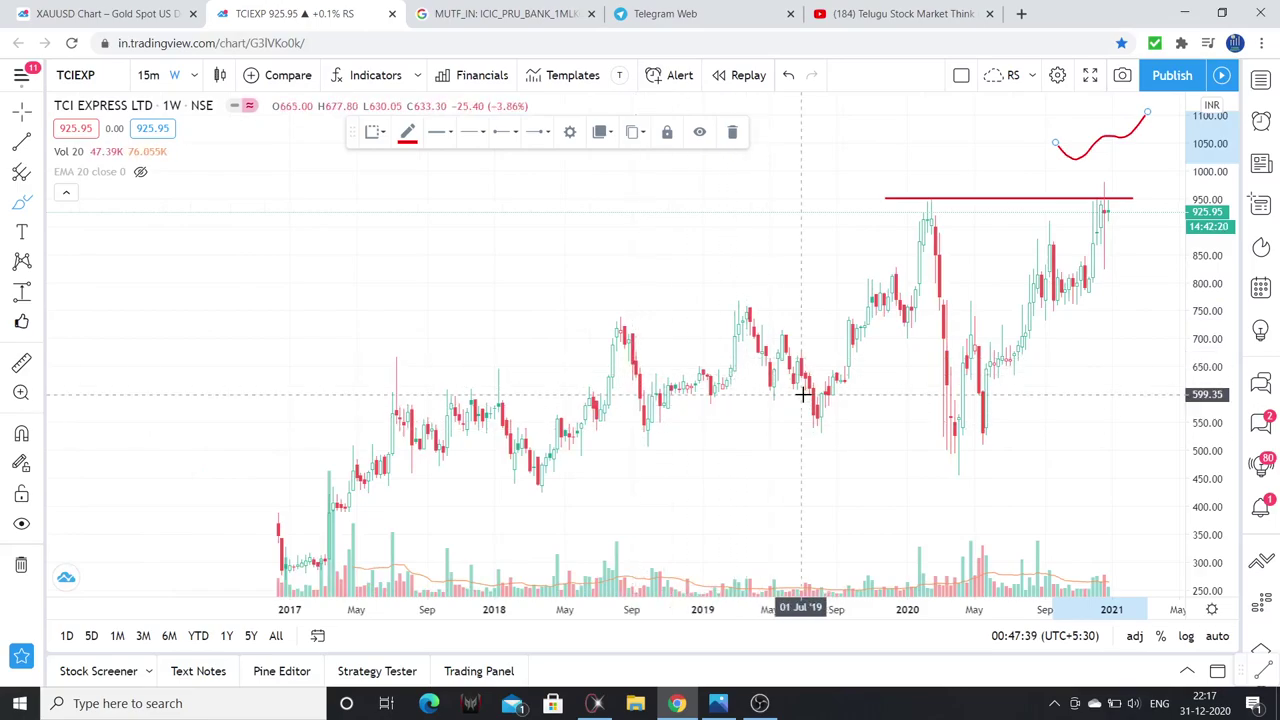